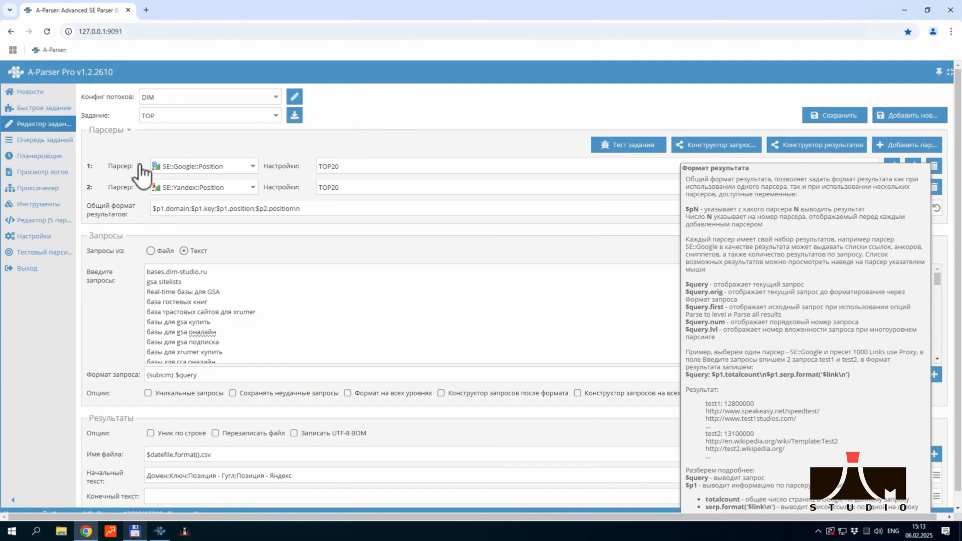
click(104, 295)
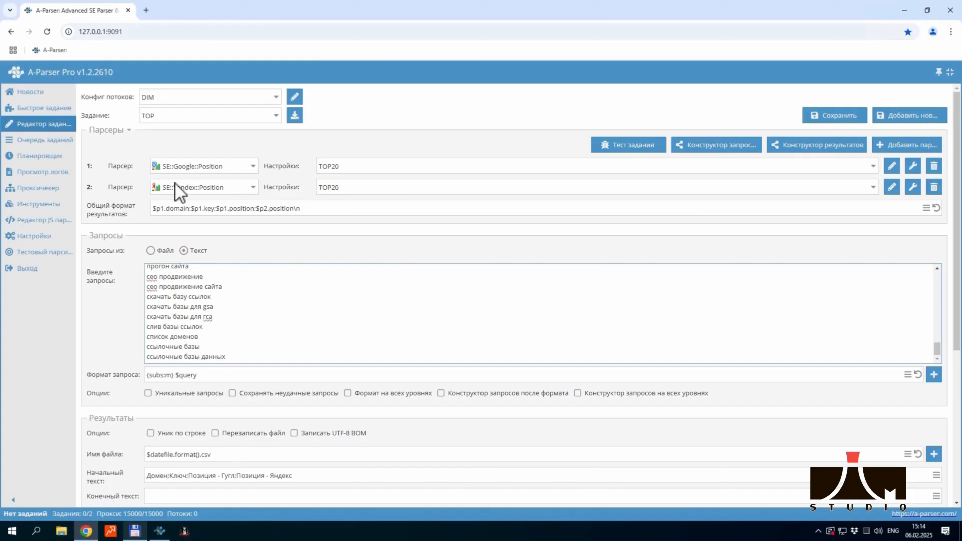
mouse_move(175, 181)
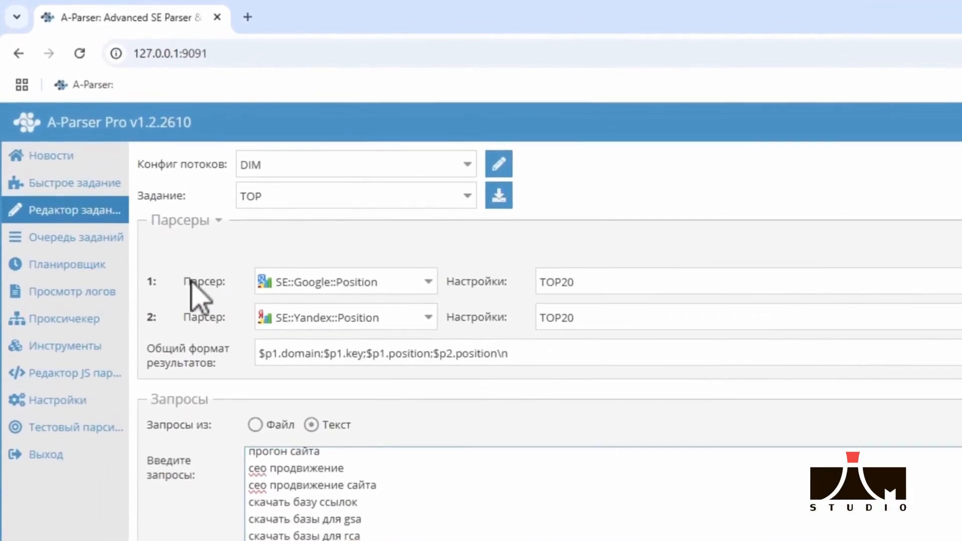
mouse_move(408, 294)
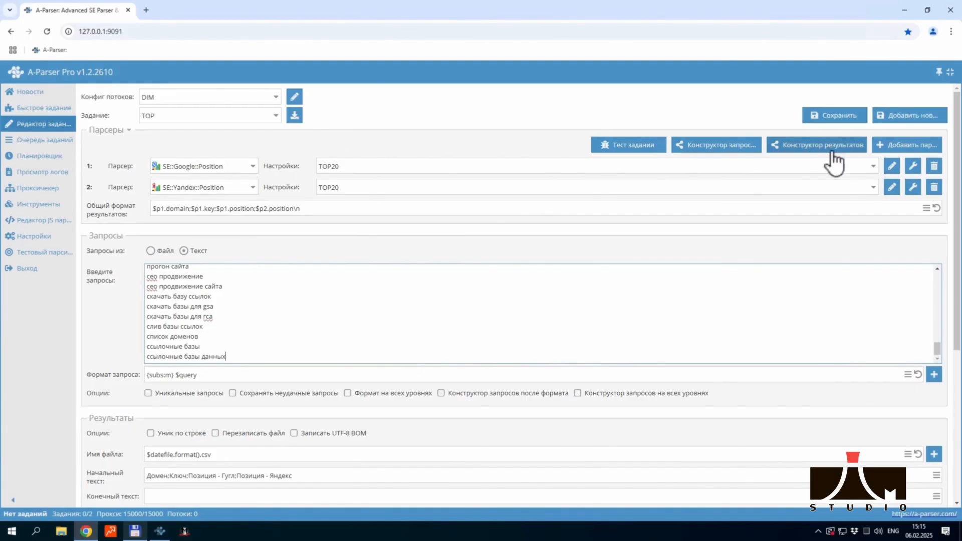
Review the TOP20 preset settings of the SE::Google::Position parser, then return to the task editor
click(892, 167)
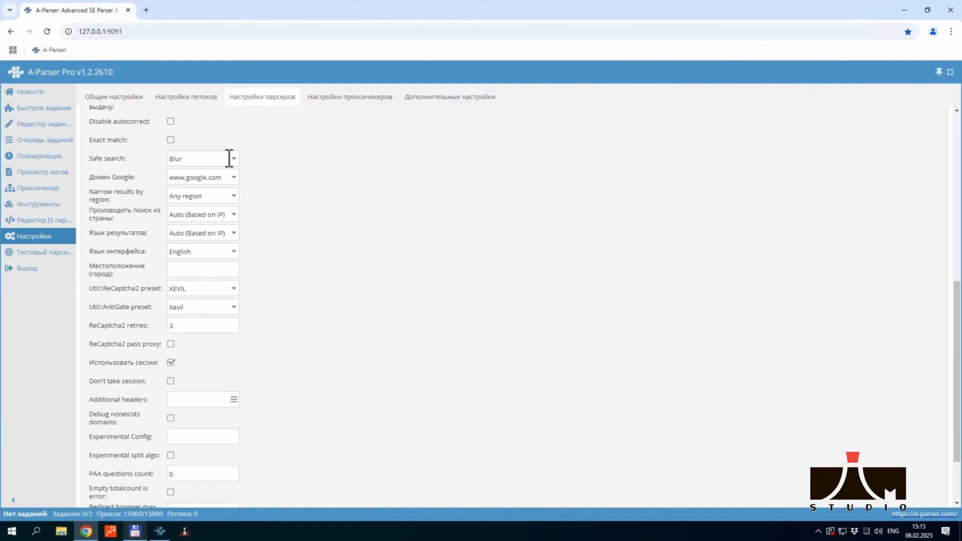
scroll(296, 265, up, 8)
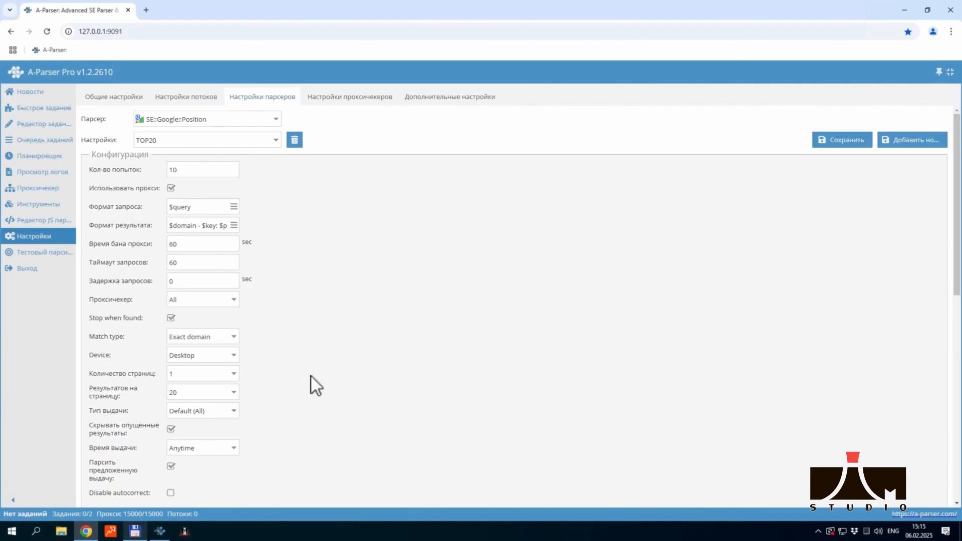
scroll(293, 373, down, 7)
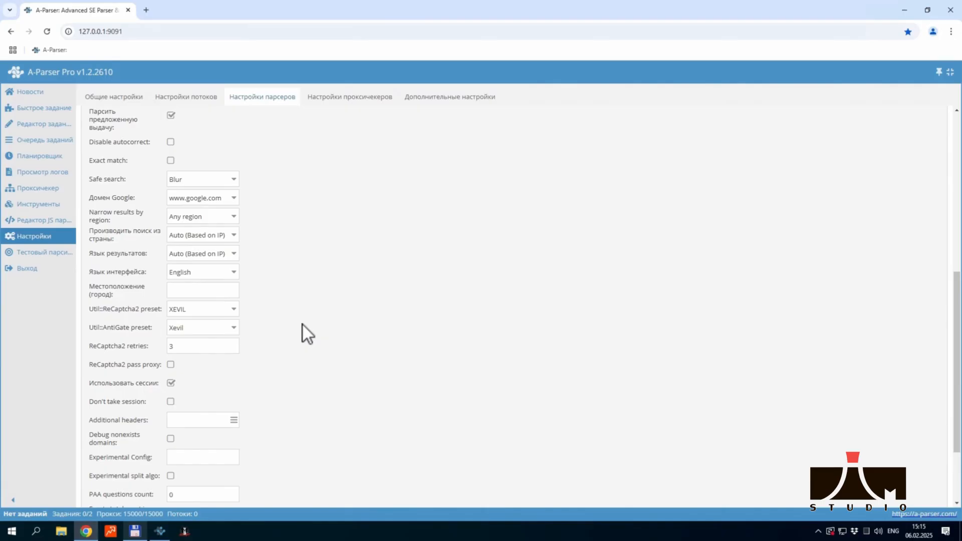
scroll(270, 296, up, 7)
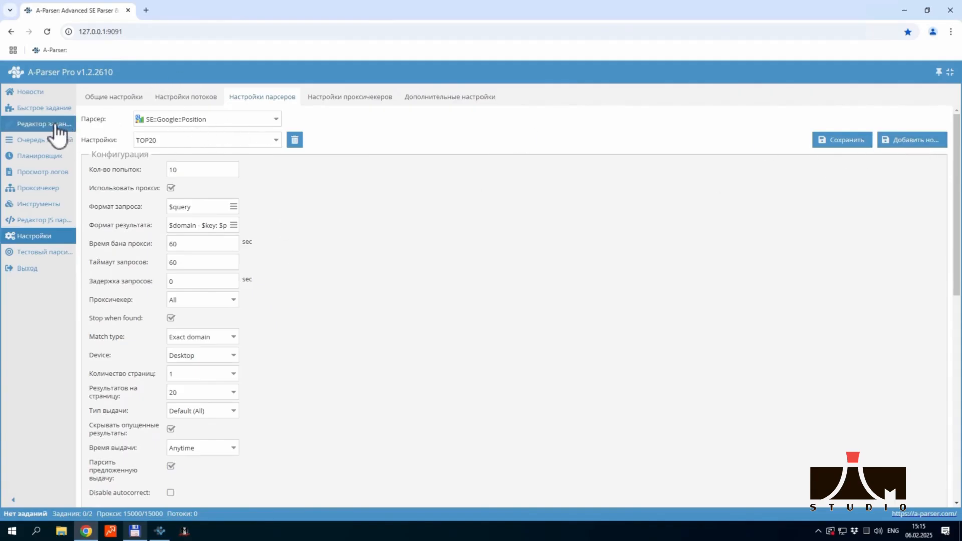
click(38, 140)
click(41, 124)
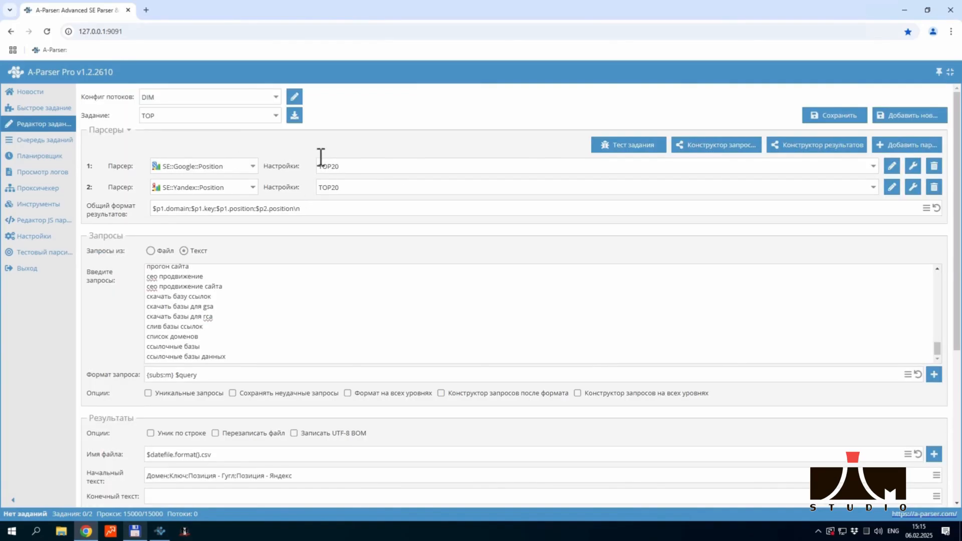
Look through the setting overrides available for the SE::Google::Position parser without adding any
click(913, 168)
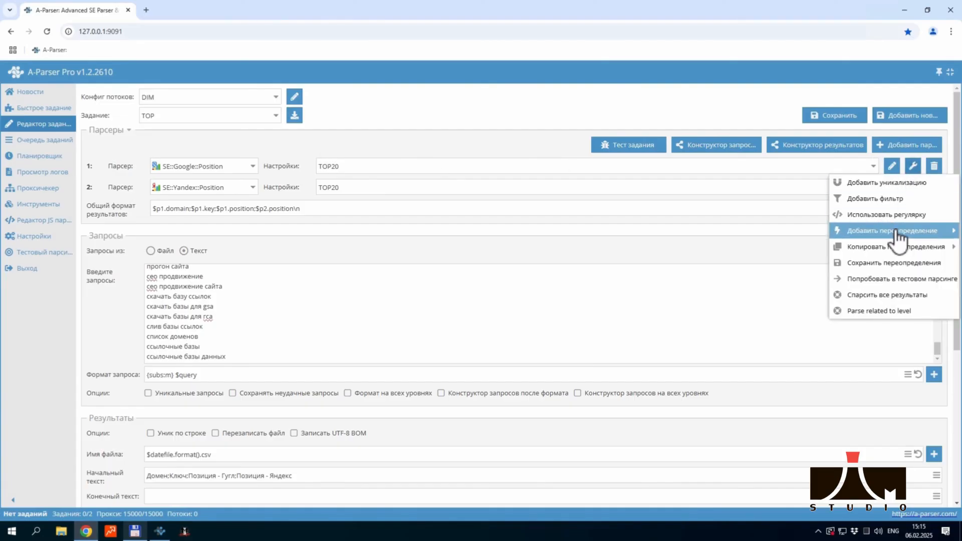
mouse_move(897, 235)
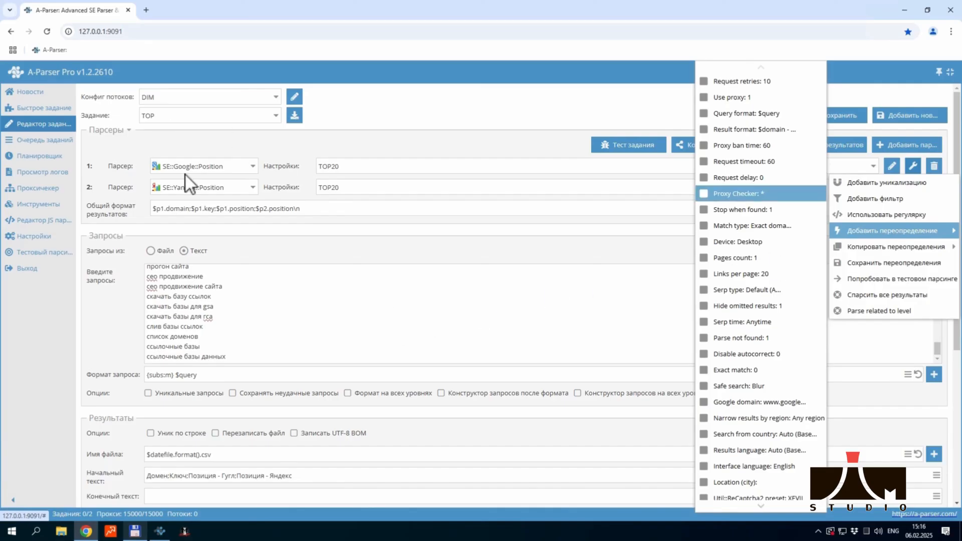
click(365, 145)
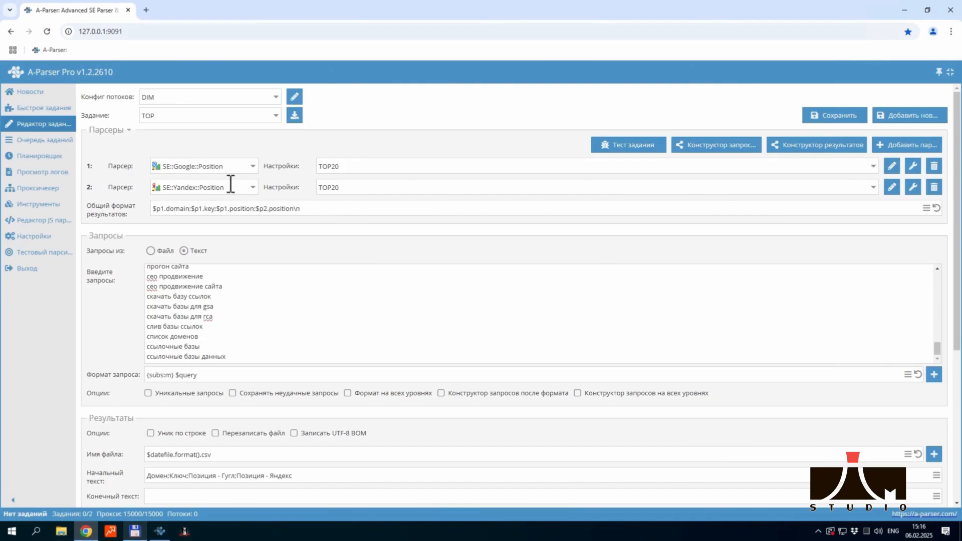
Examine the domain, key, Google position, Yandex position and line-break parts of the common result format in its enlarged editor
mouse_move(232, 184)
click(926, 208)
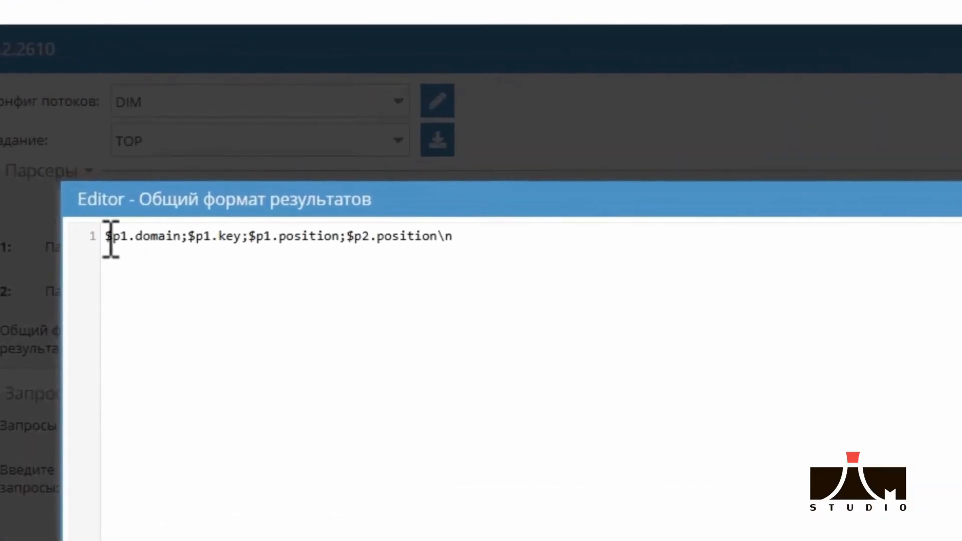
drag(111, 225, 127, 237)
drag(242, 236, 221, 241)
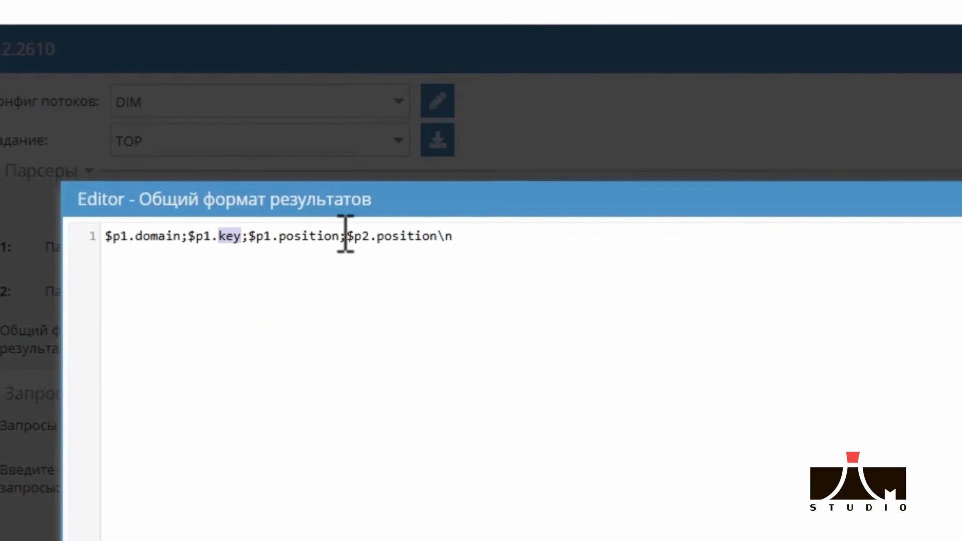
drag(344, 239, 285, 239)
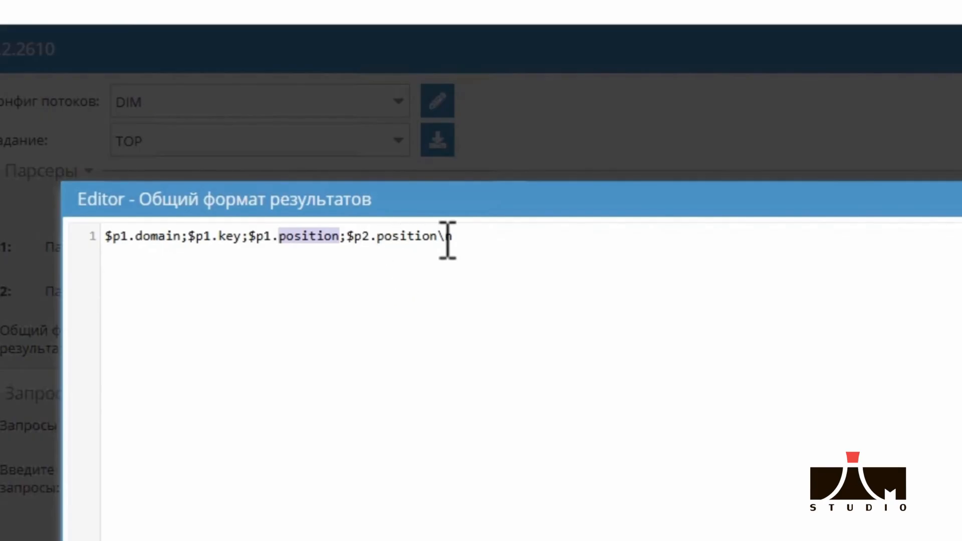
drag(438, 240, 377, 236)
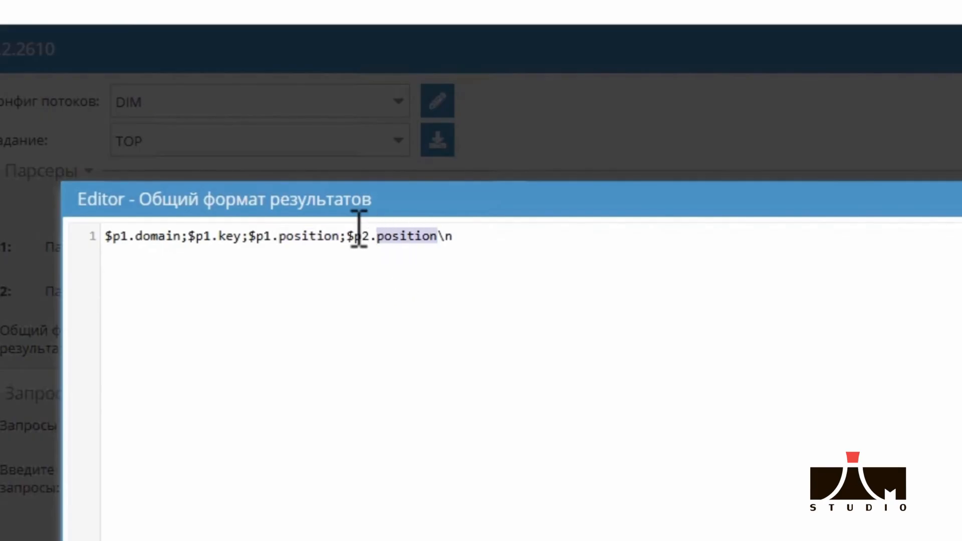
drag(455, 238, 442, 244)
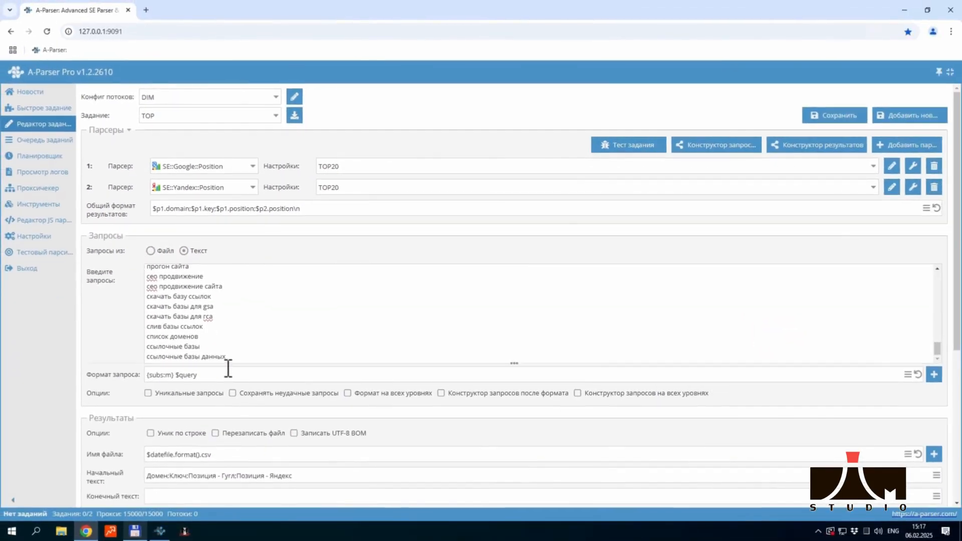
Compare the {subs:m} macro in the query format with the domain on the first line and the keywords in the query list
drag(149, 266, 198, 239)
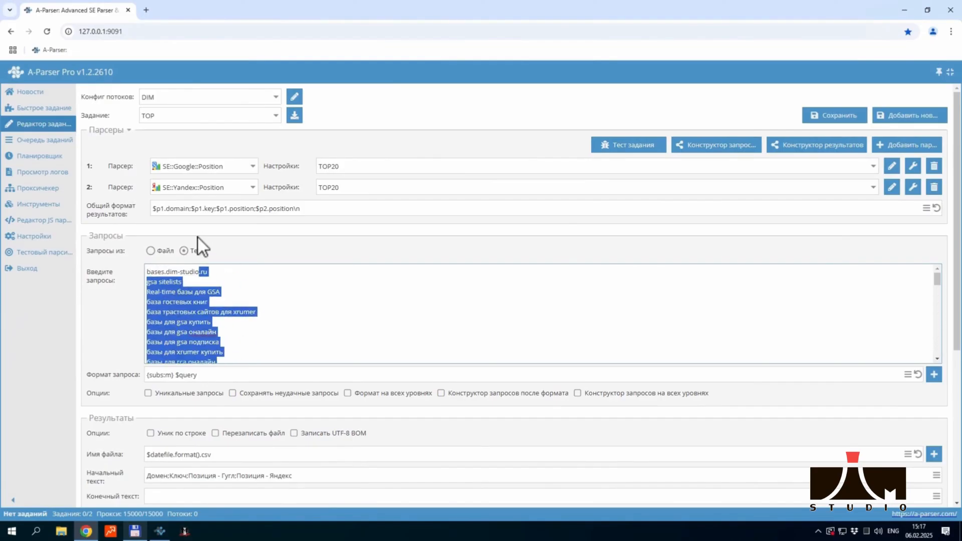
click(228, 292)
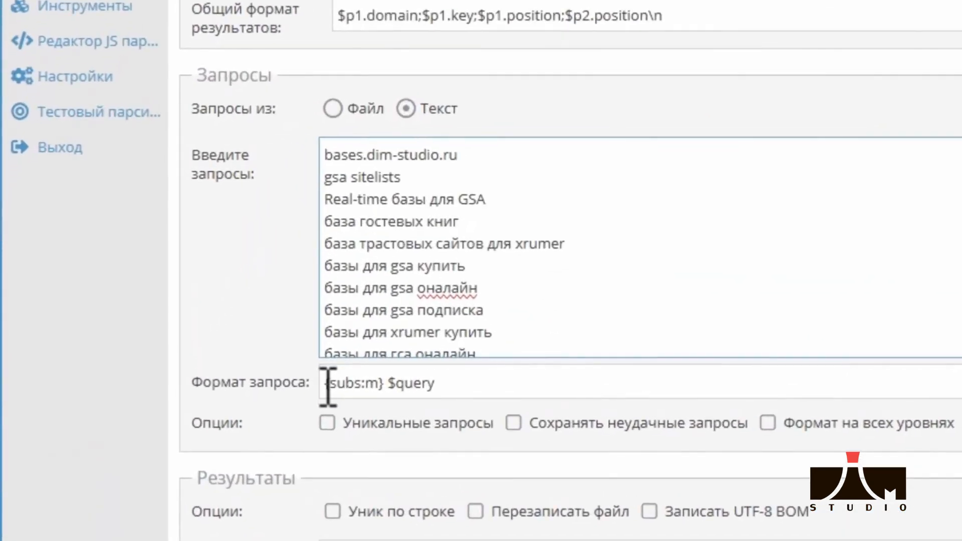
click(149, 376)
drag(325, 386, 387, 387)
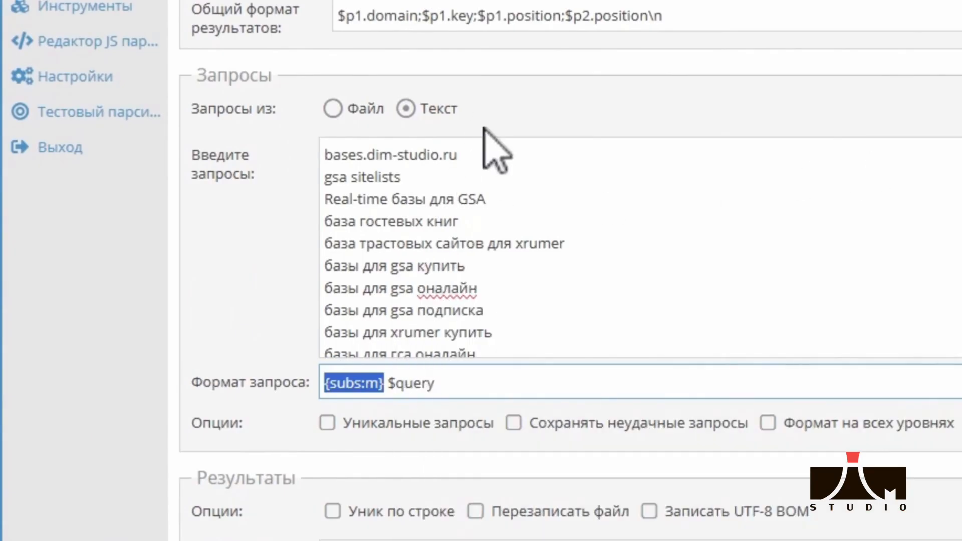
click(486, 155)
key(shift+Home)
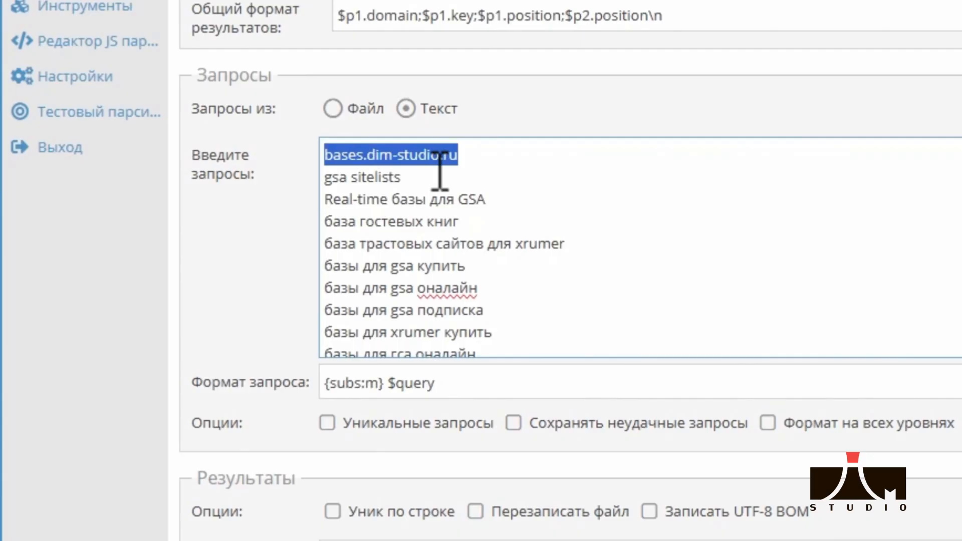
double_click(384, 383)
mouse_move(281, 409)
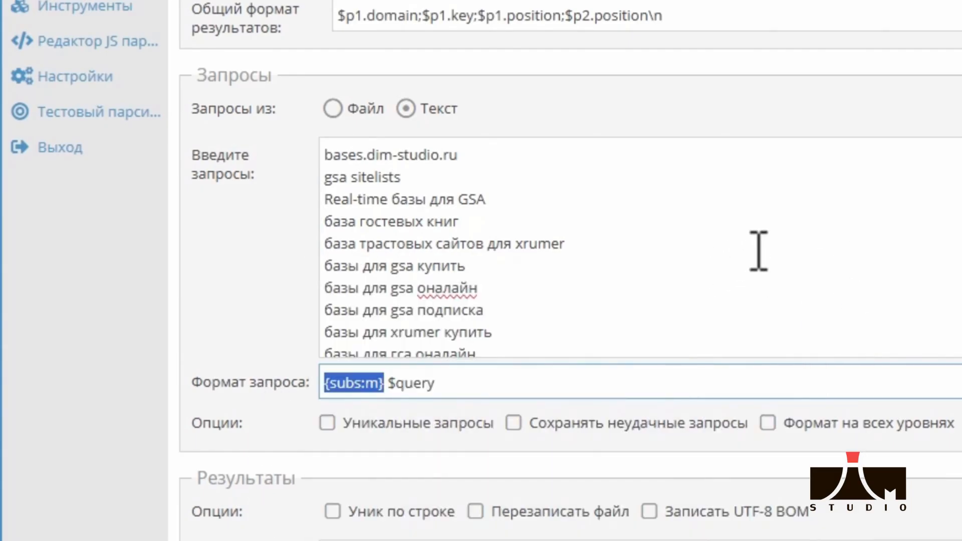
drag(525, 272, 234, 50)
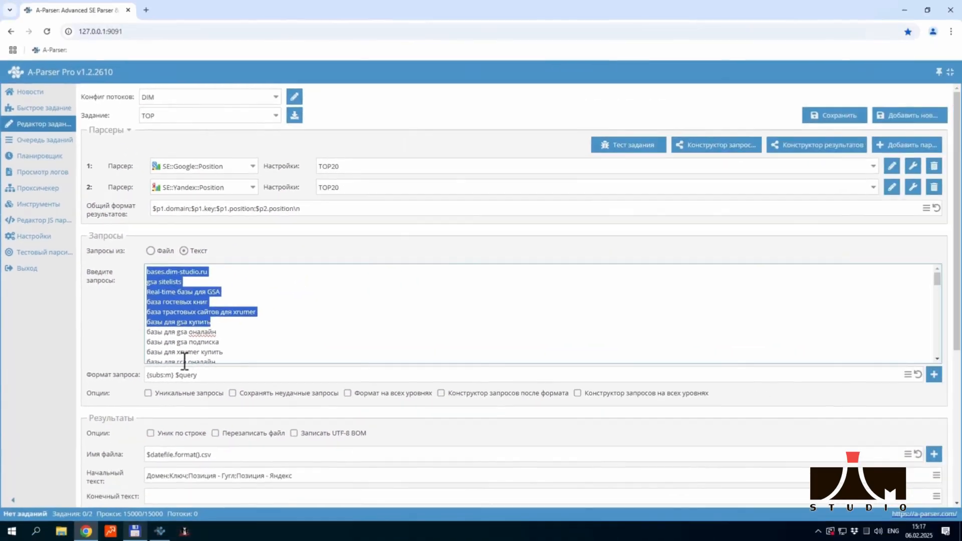
Check the .csv extension in the results file name and toggle the task's additional options off and on again
scroll(257, 380, down, 2)
scroll(116, 374, down, 1)
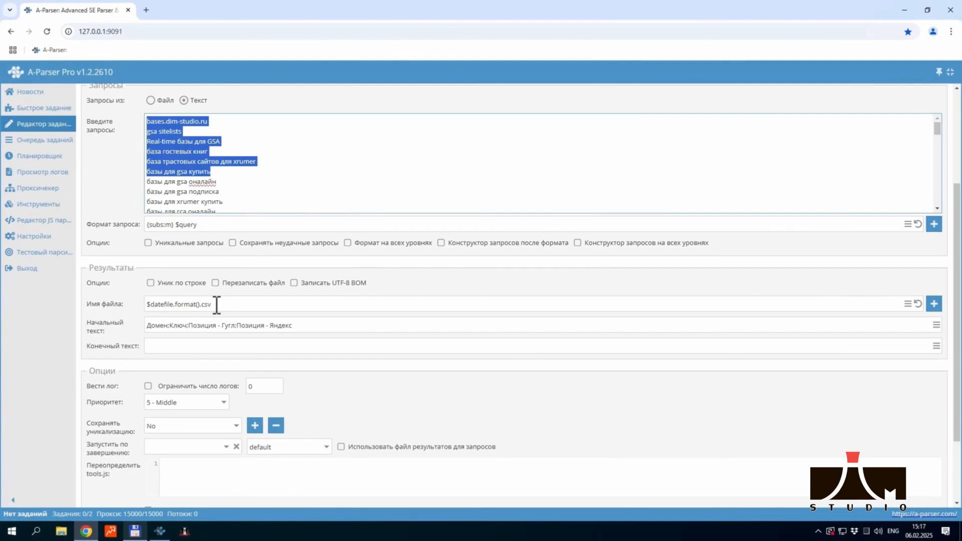
drag(217, 304, 202, 306)
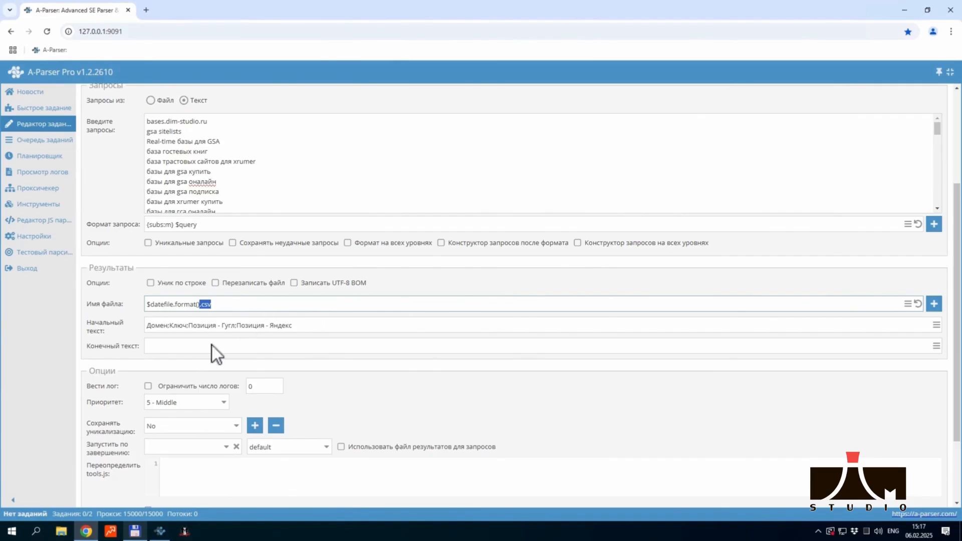
scroll(120, 327, down, 2)
click(113, 495)
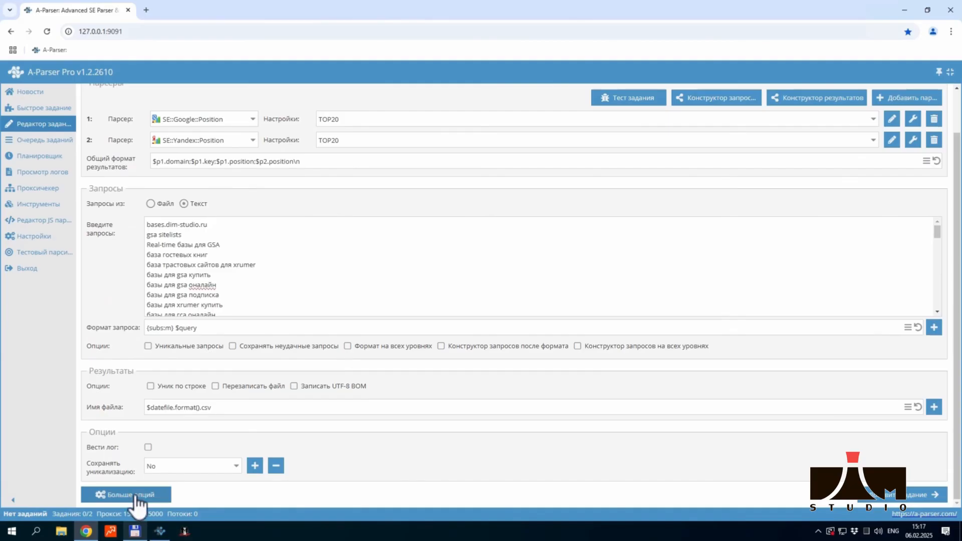
click(131, 496)
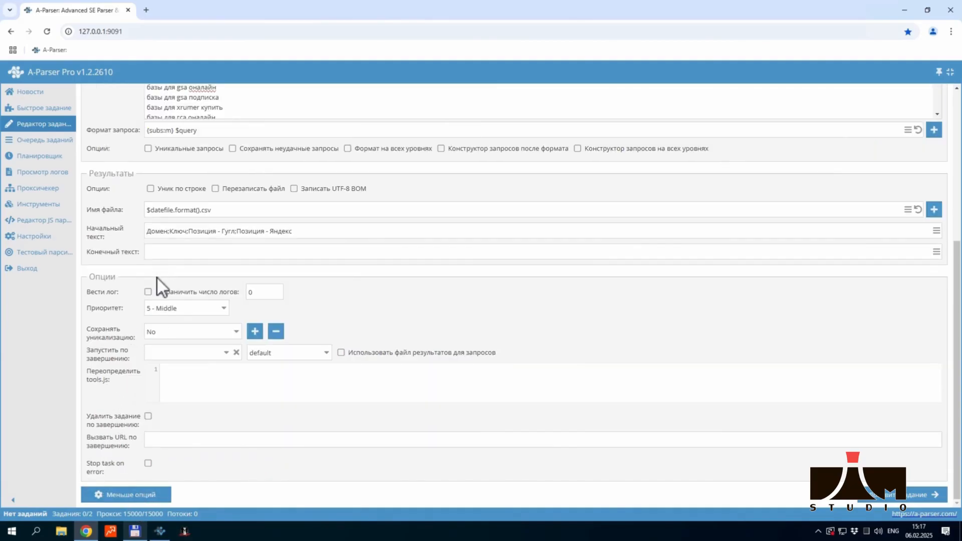
Add a line break after the column headings "Домен;Ключ;Позиция - Гугл;Позиция - Яндекс" in the initial text of the results
scroll(158, 278, up, 1)
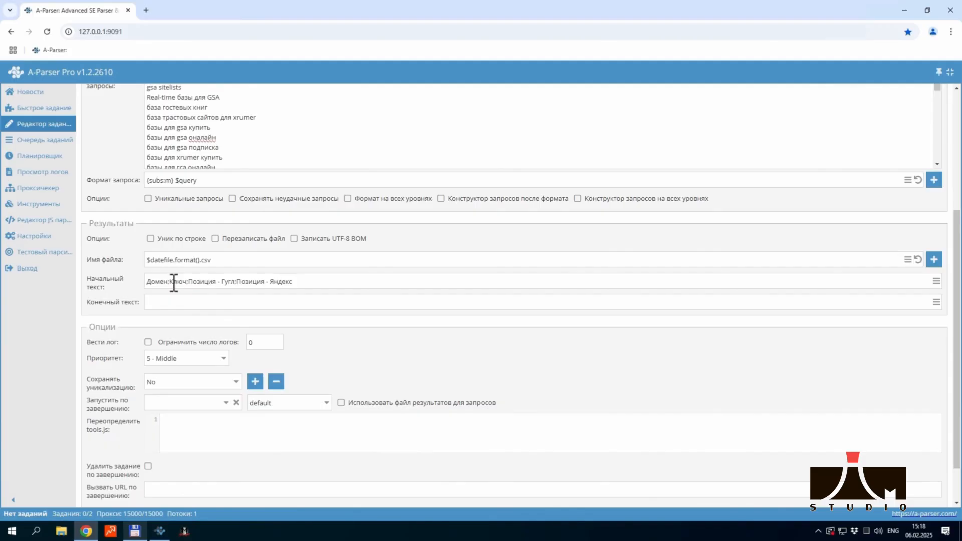
double_click(174, 282)
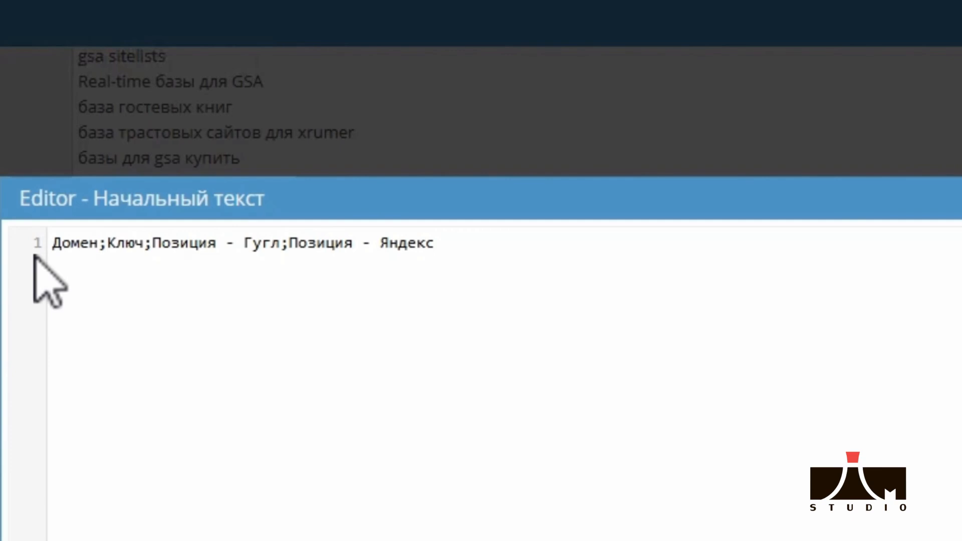
key(Return)
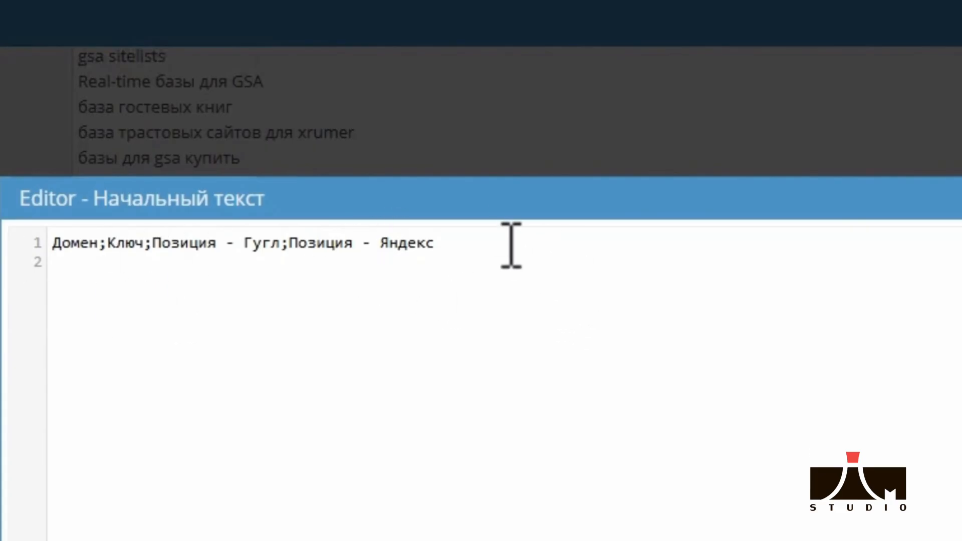
click(435, 245)
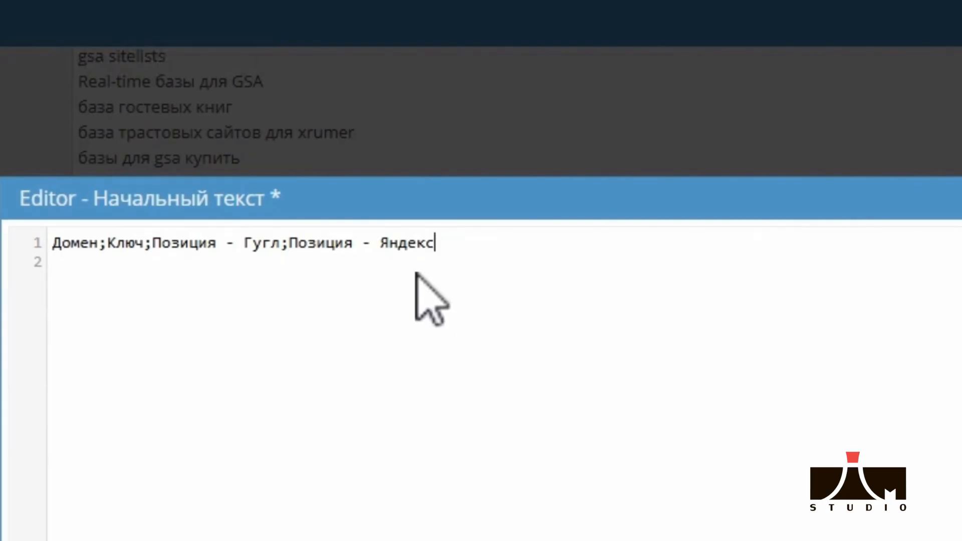
click(86, 271)
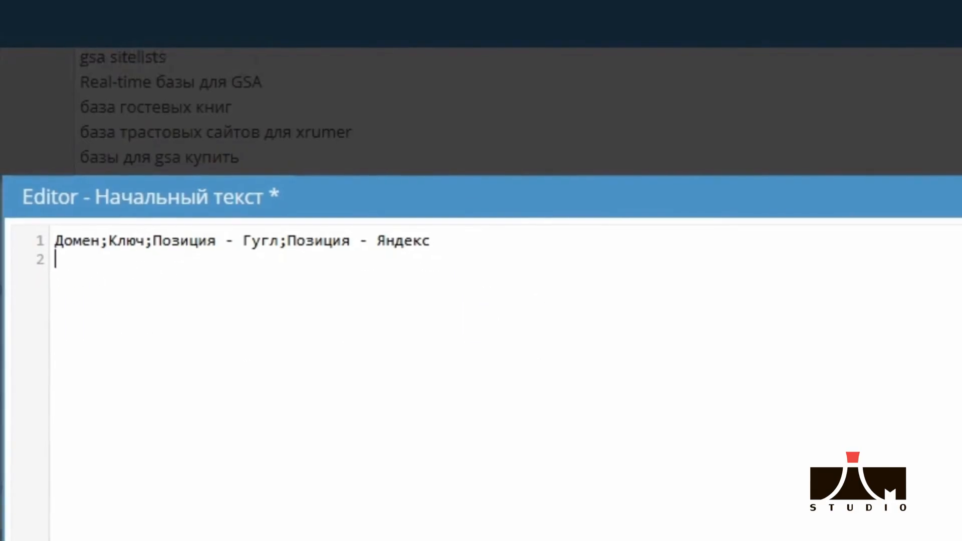
click(481, 435)
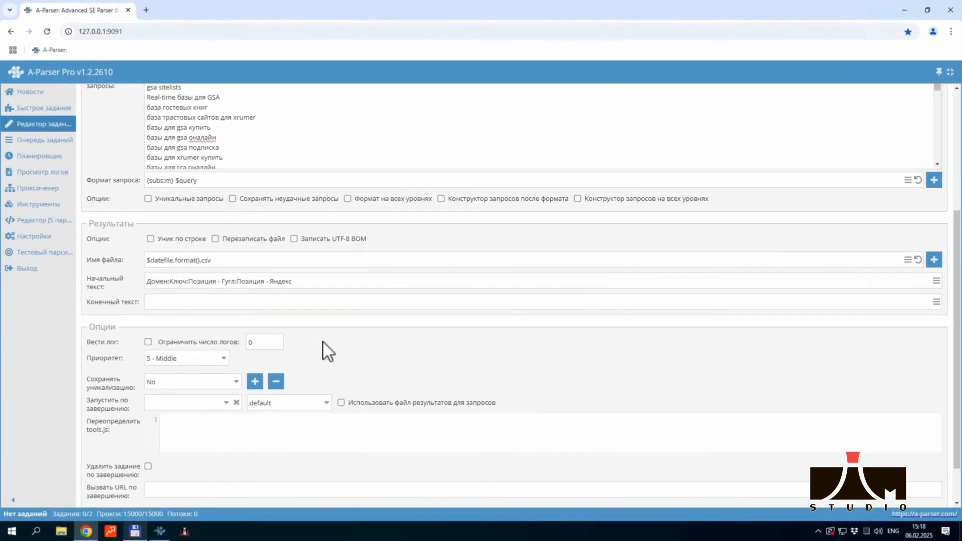
Add the TOP task to the queue and open the task queue to view its progress
scroll(323, 342, down, 1)
scroll(603, 169, up, 5)
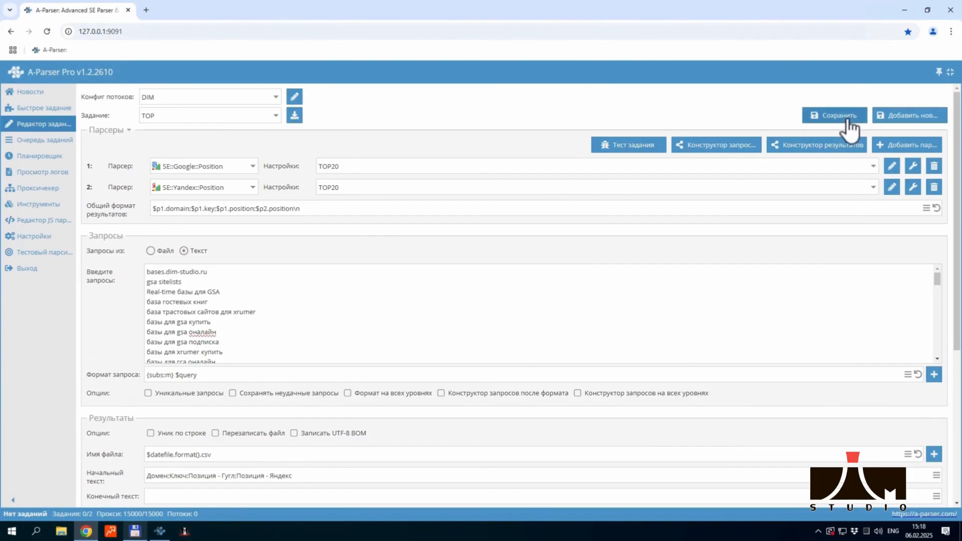
scroll(752, 373, down, 5)
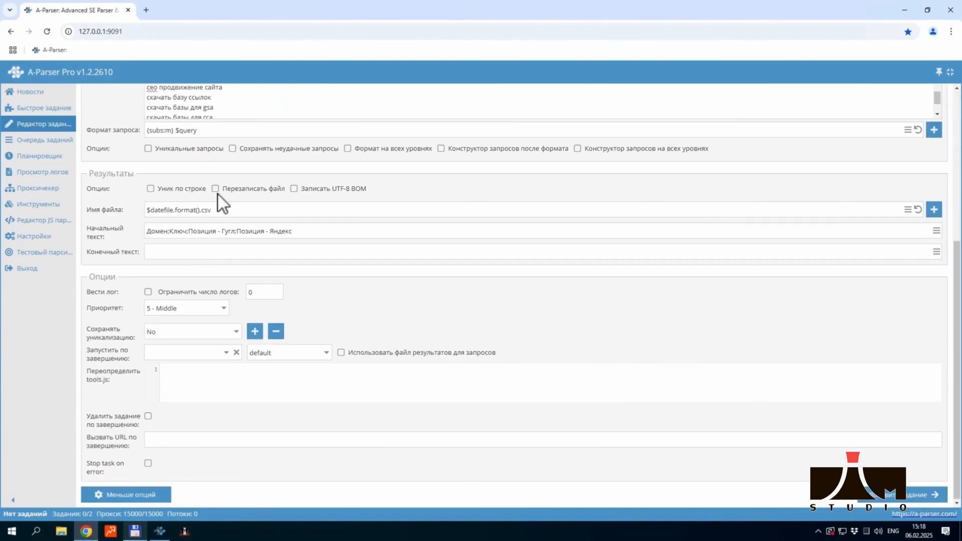
click(914, 496)
click(37, 143)
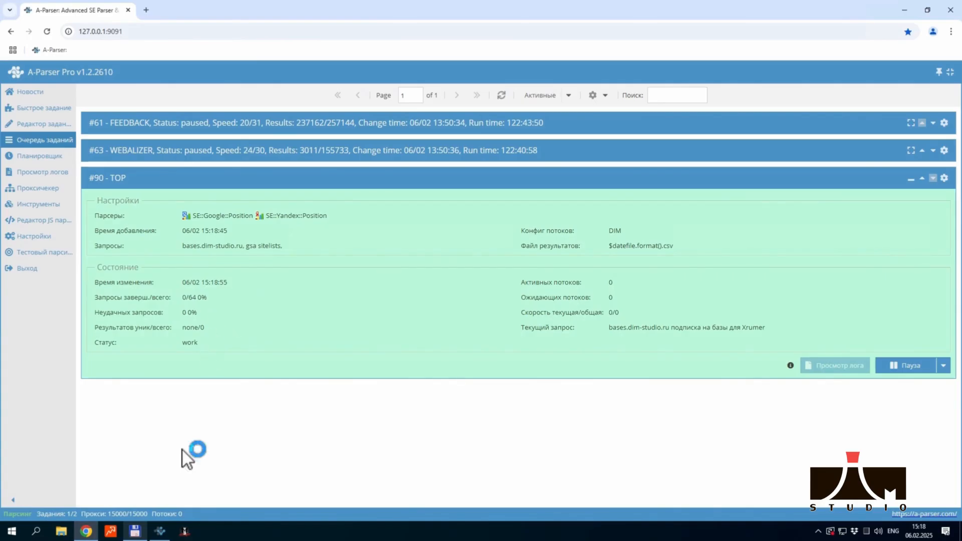
Open the results file feb-06_15-18-49.csv in EmEditor and display it as semicolon-separated columns
click(135, 531)
double_click(524, 150)
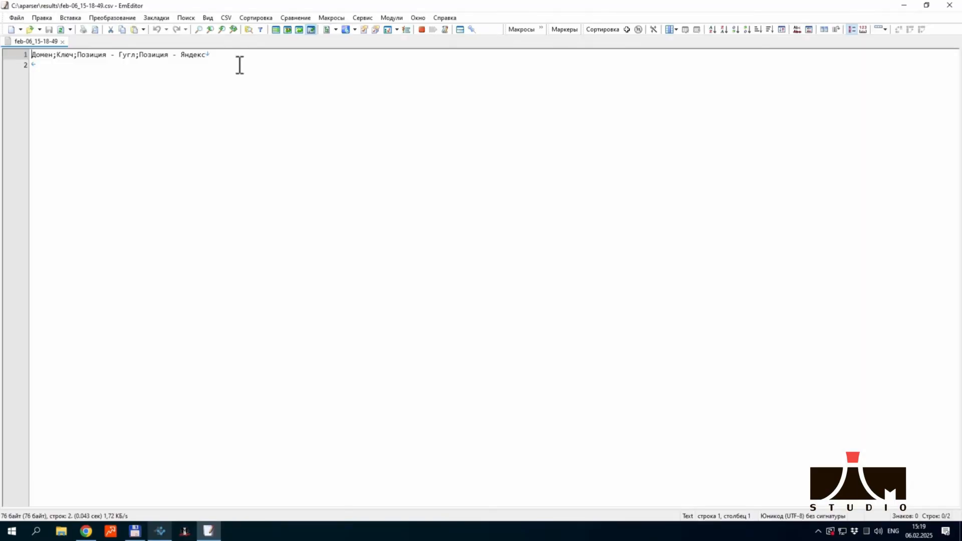
click(225, 18)
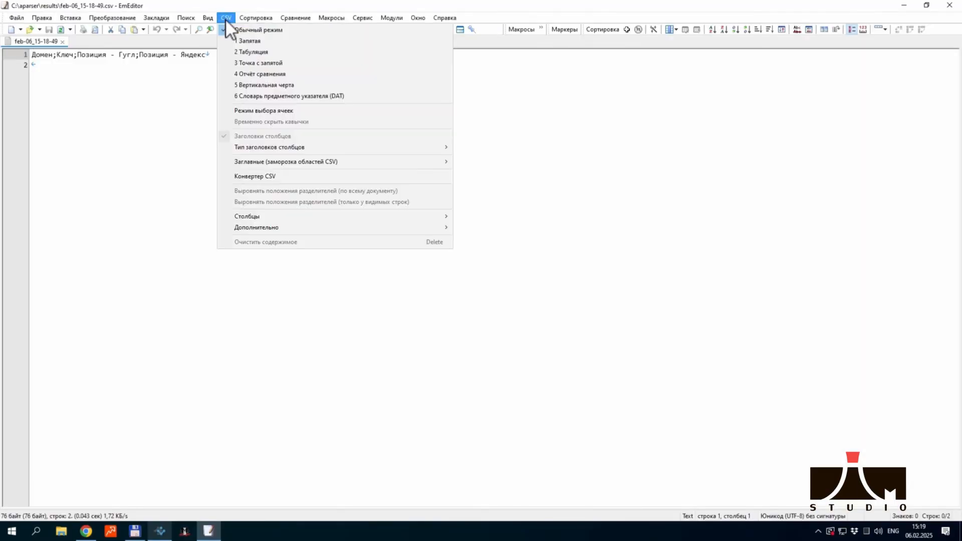
click(244, 63)
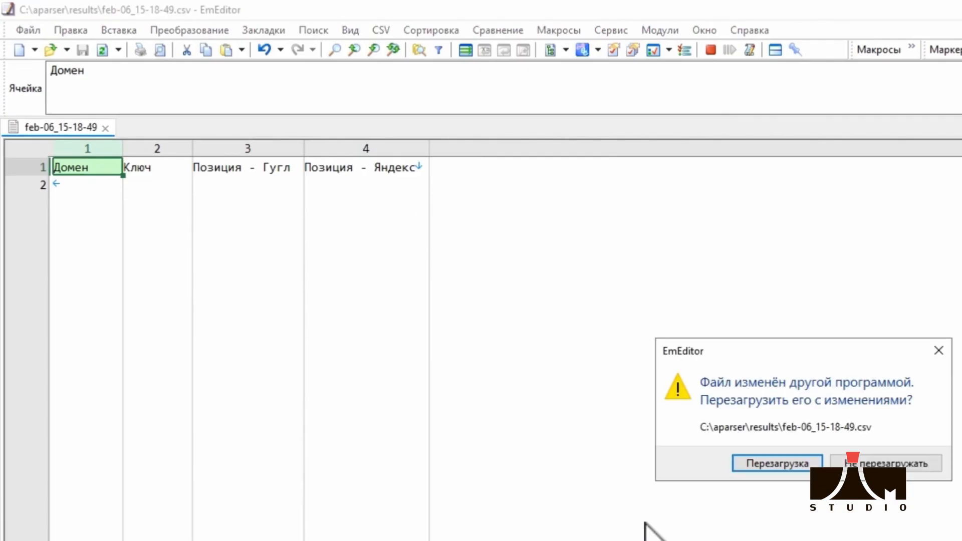
Reload feb-06_15-18-49.csv each time it changes on disk and review the Google and Yandex positions per keyword
click(771, 461)
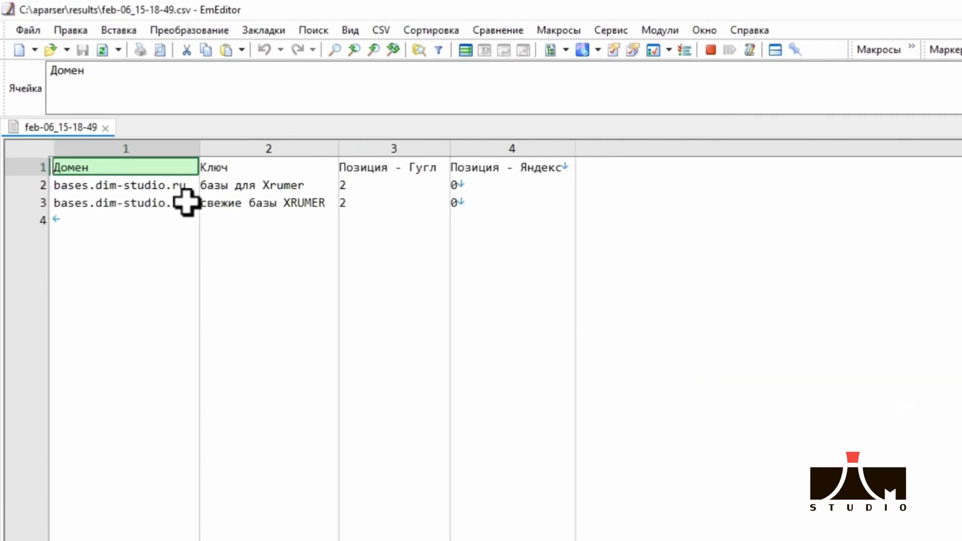
click(279, 189)
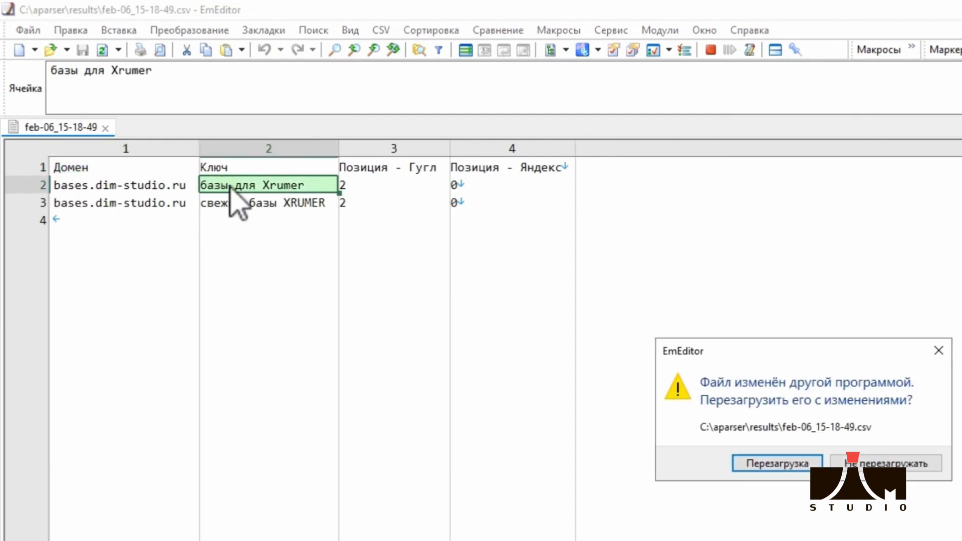
click(758, 465)
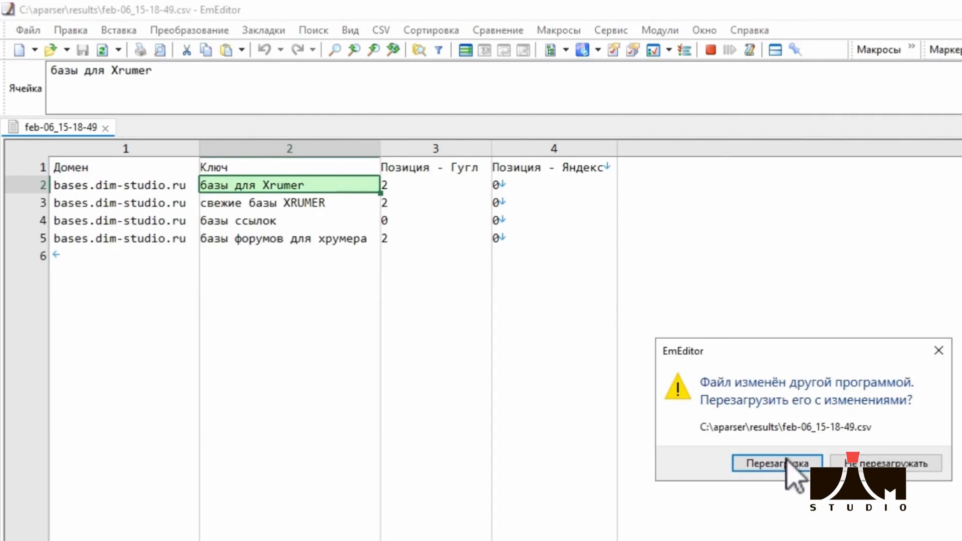
click(793, 464)
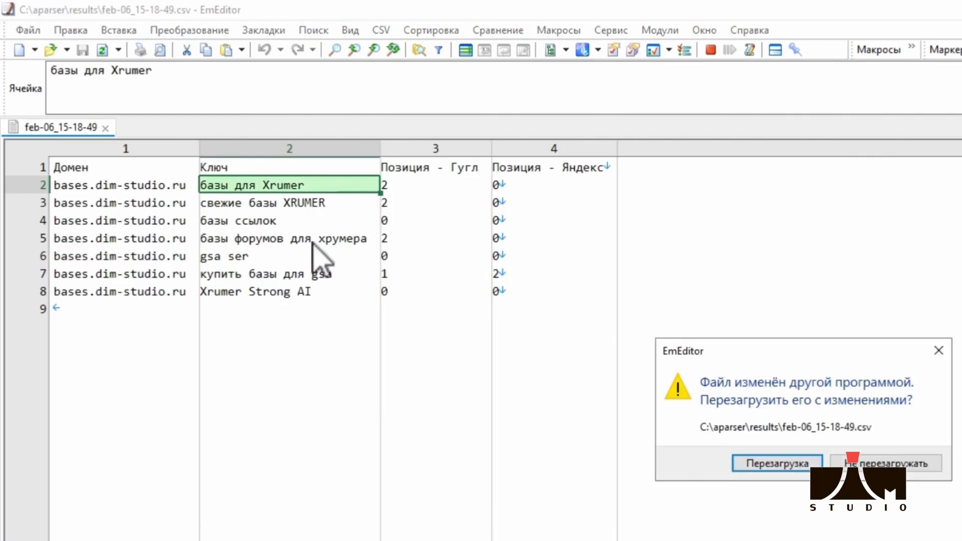
click(793, 463)
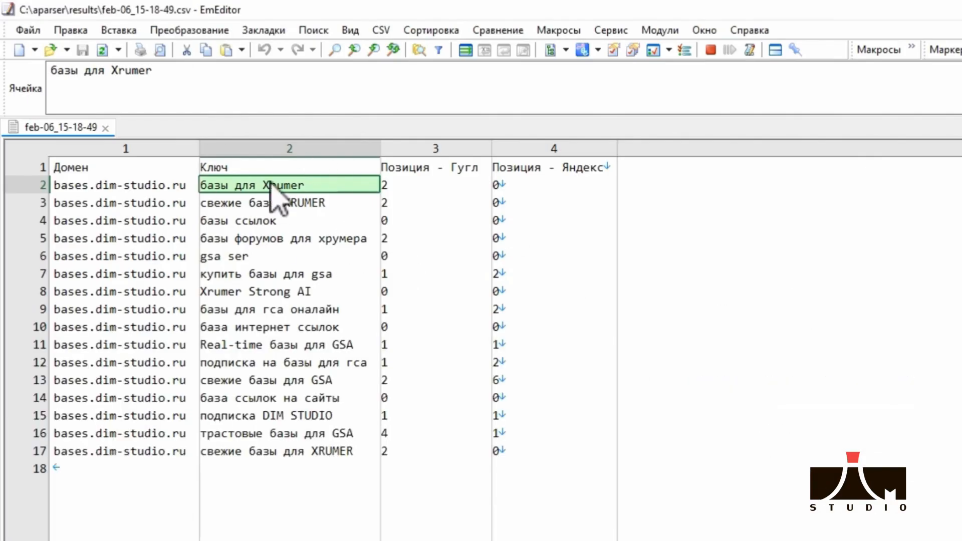
click(393, 217)
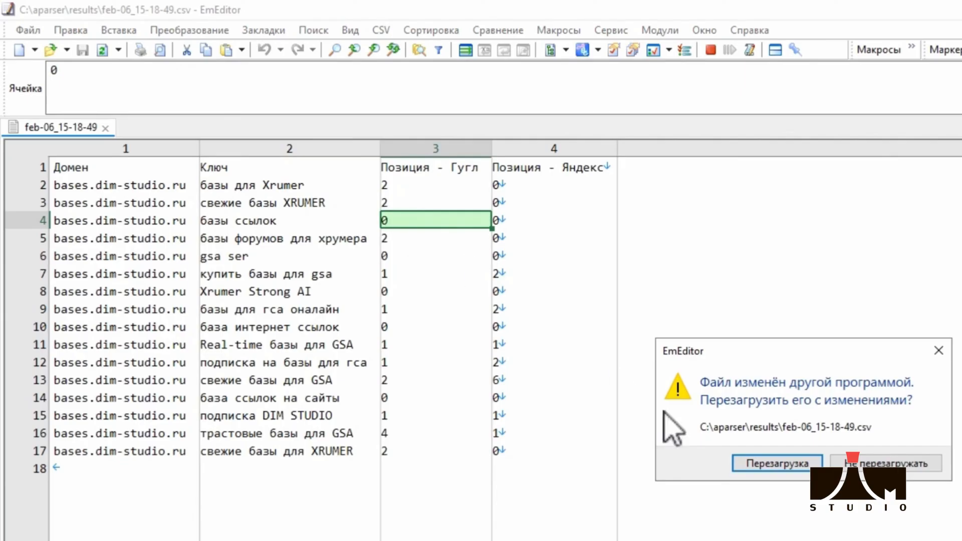
click(756, 462)
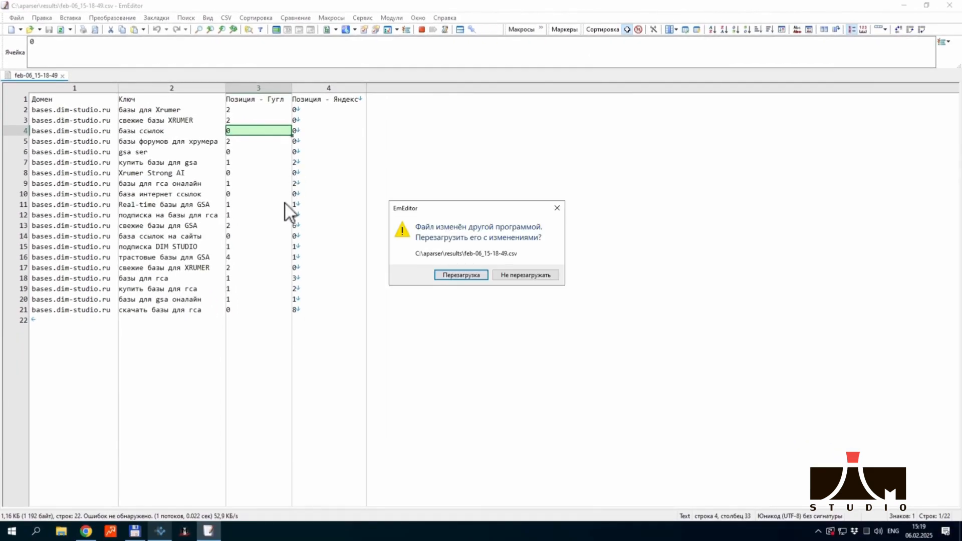
click(452, 277)
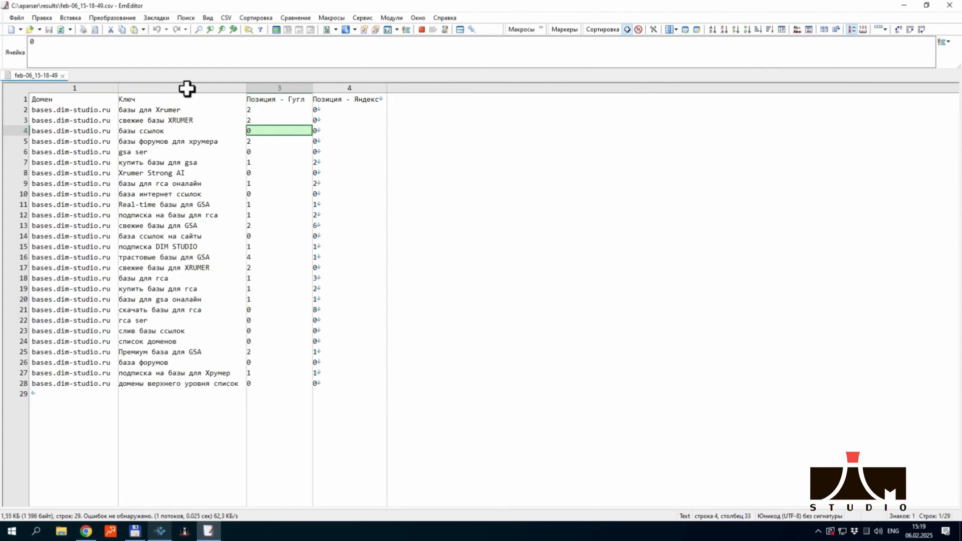
click(461, 275)
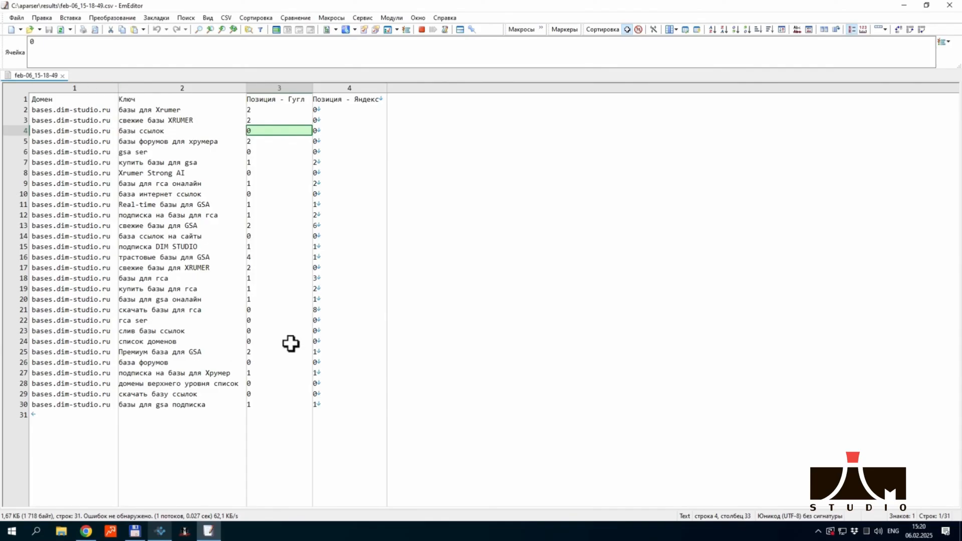
click(460, 275)
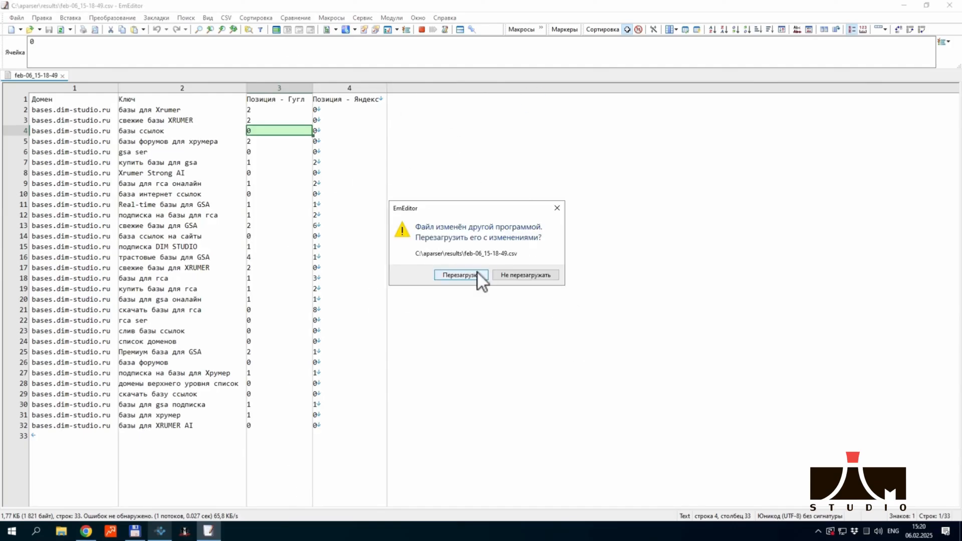
click(459, 275)
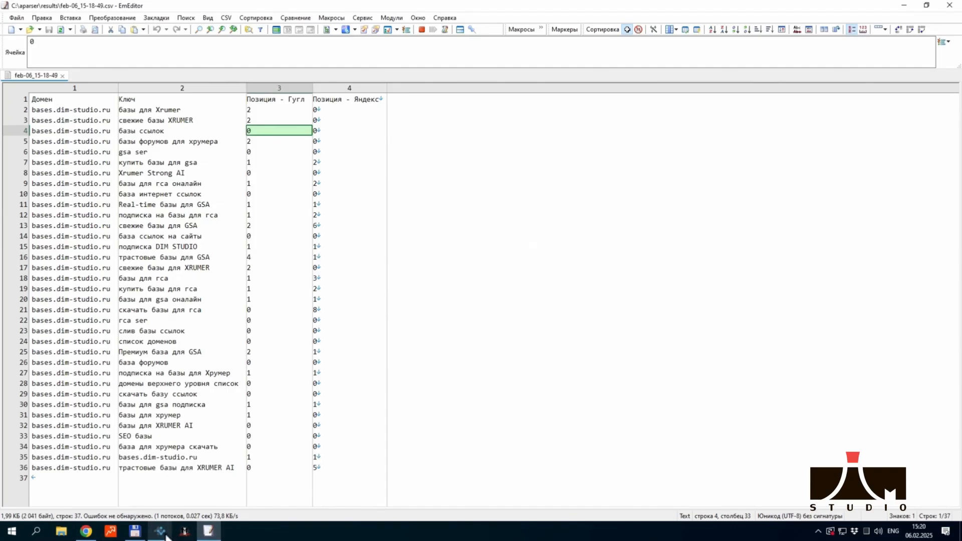
Switch to A-Parser in the browser and stop the running TOP task in the queue
click(86, 532)
click(943, 366)
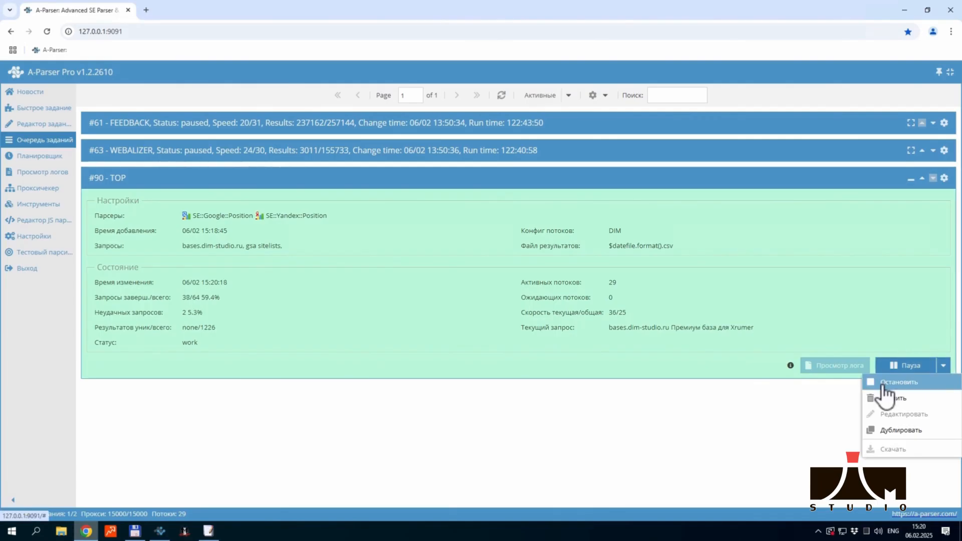
click(883, 384)
Load the saved TOP JSON task into the task editor in place of TOP
click(53, 125)
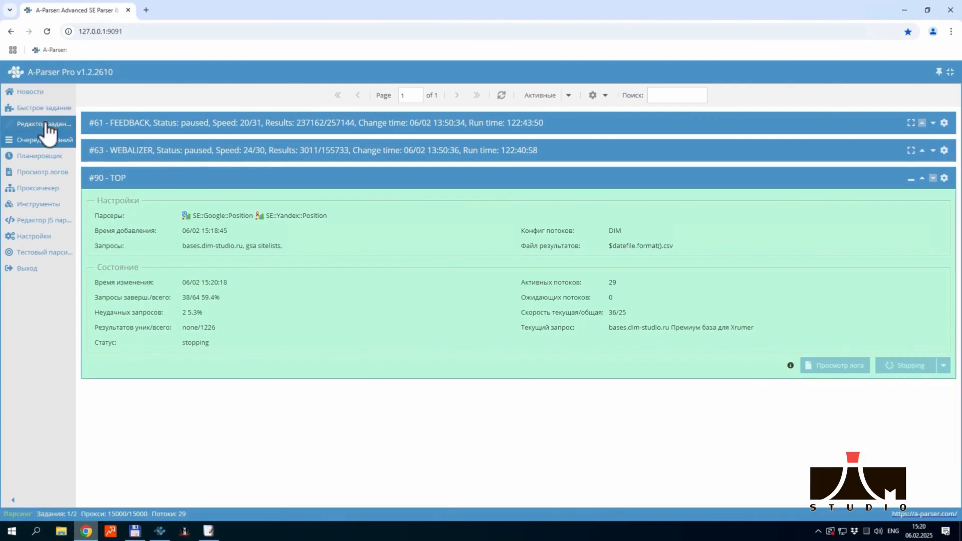
scroll(591, 283, up, 3)
scroll(590, 283, up, 3)
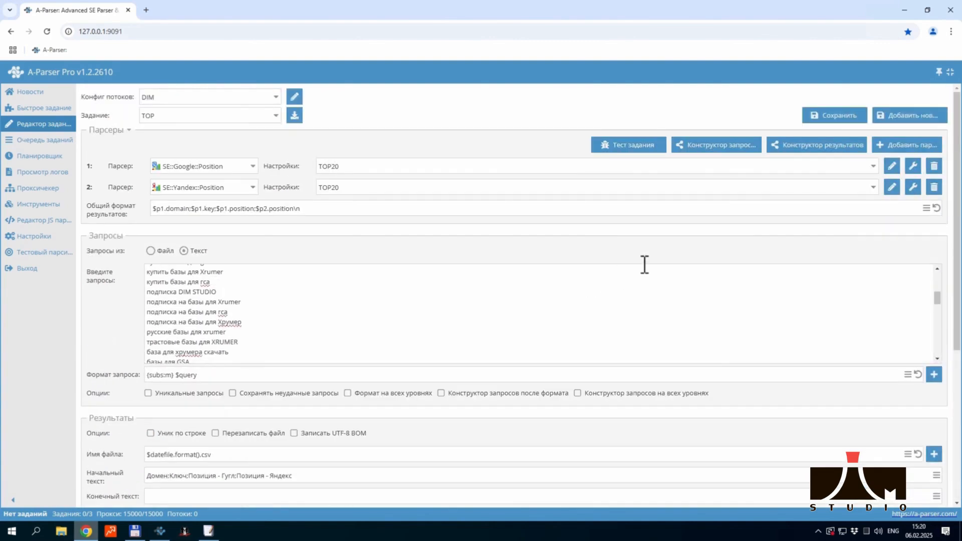
click(279, 116)
click(294, 116)
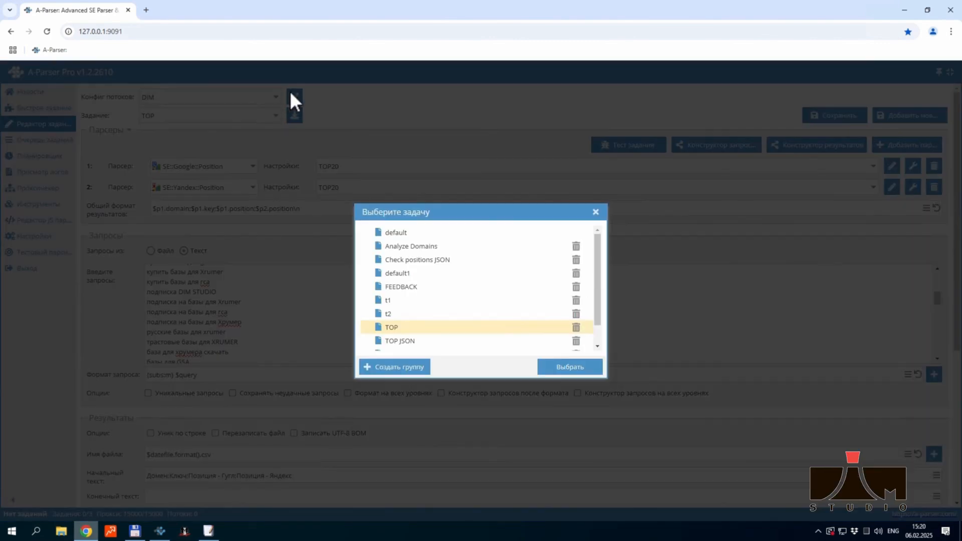
click(560, 371)
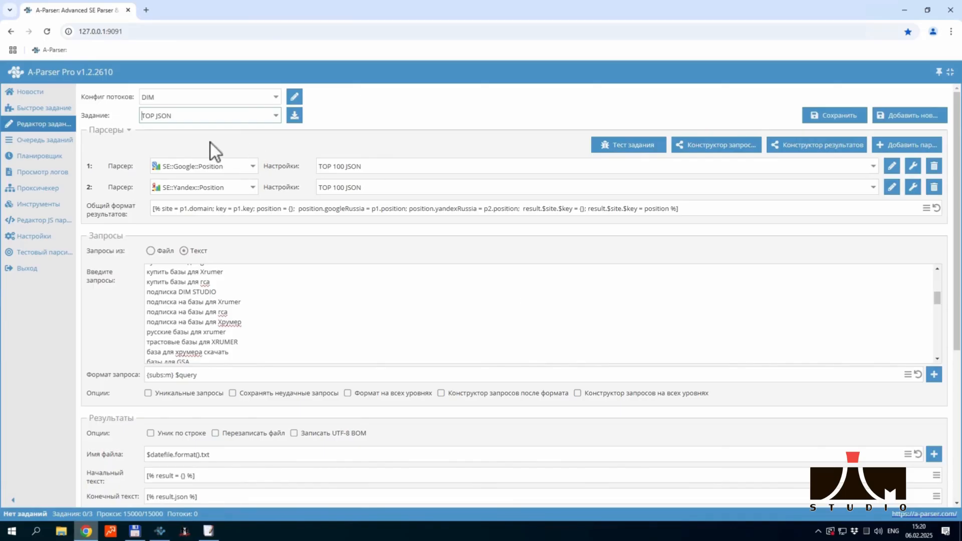
Review the TOP 100 JSON preset of the SE::Google::Position parser and return to the task editor
mouse_move(139, 170)
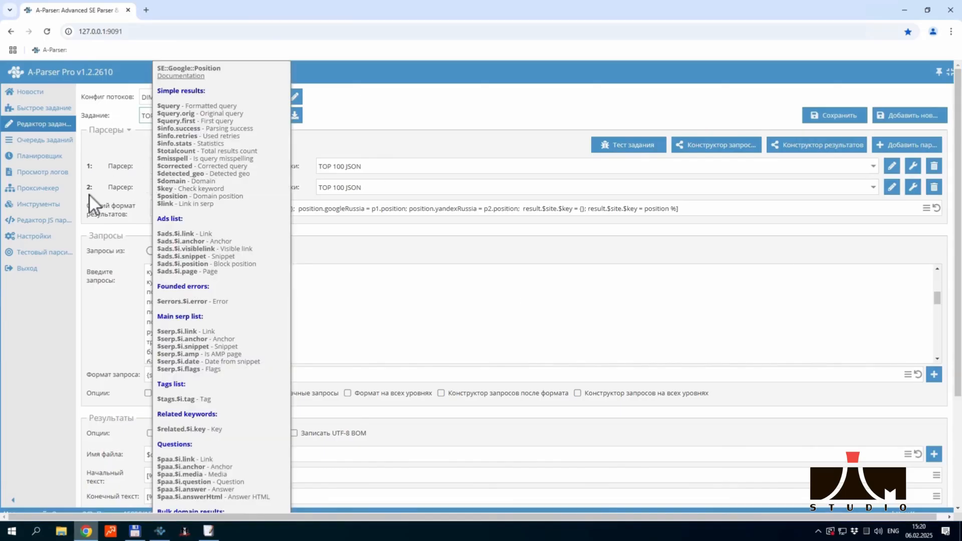
mouse_move(201, 168)
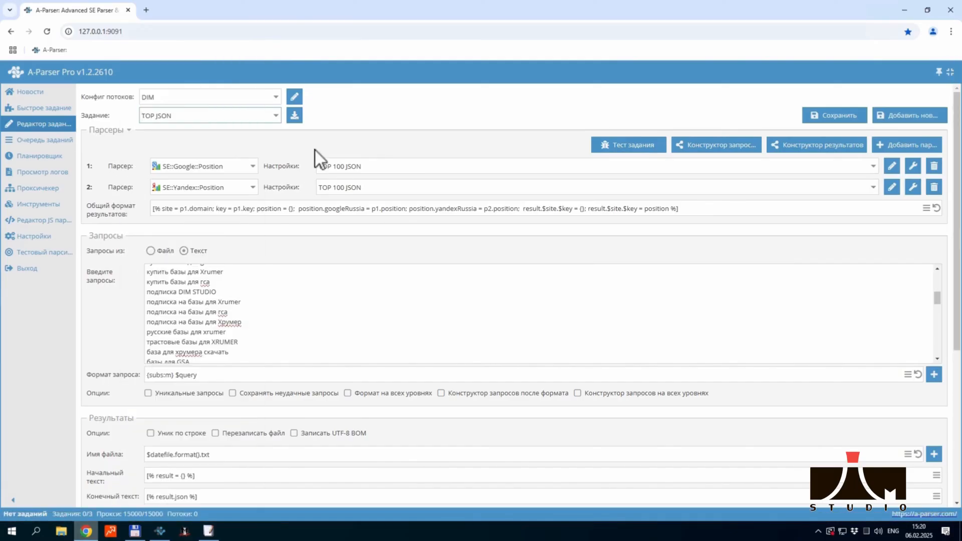
click(884, 168)
scroll(255, 345, down, 9)
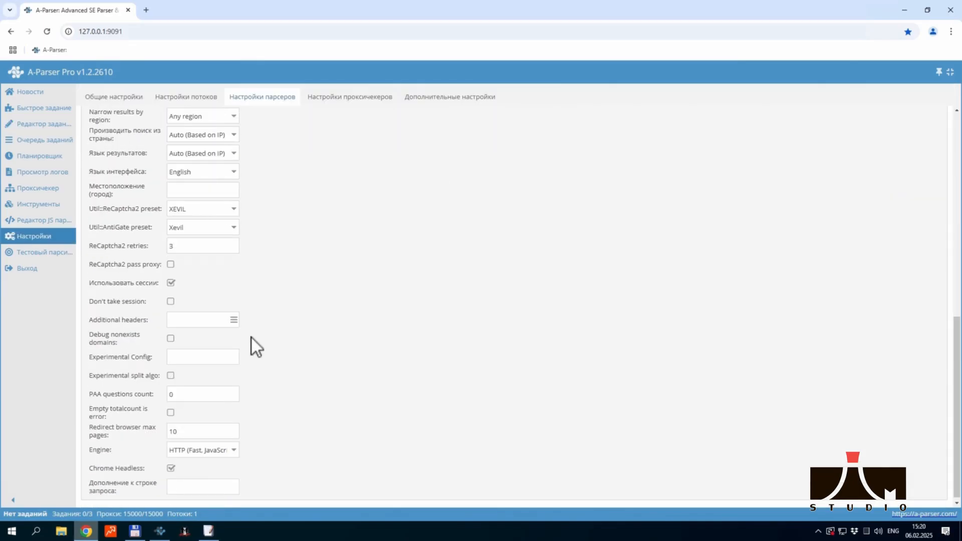
scroll(253, 264, up, 9)
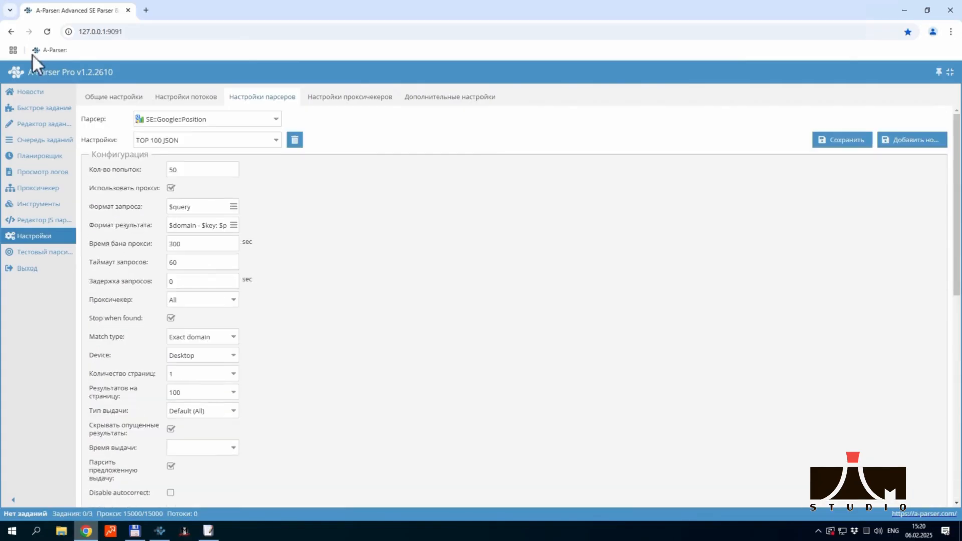
click(12, 32)
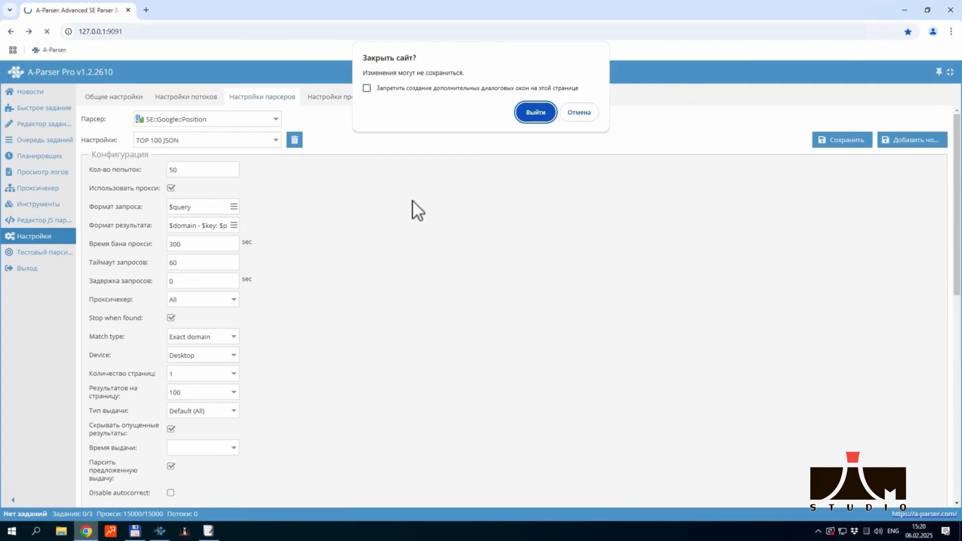
click(584, 112)
click(52, 126)
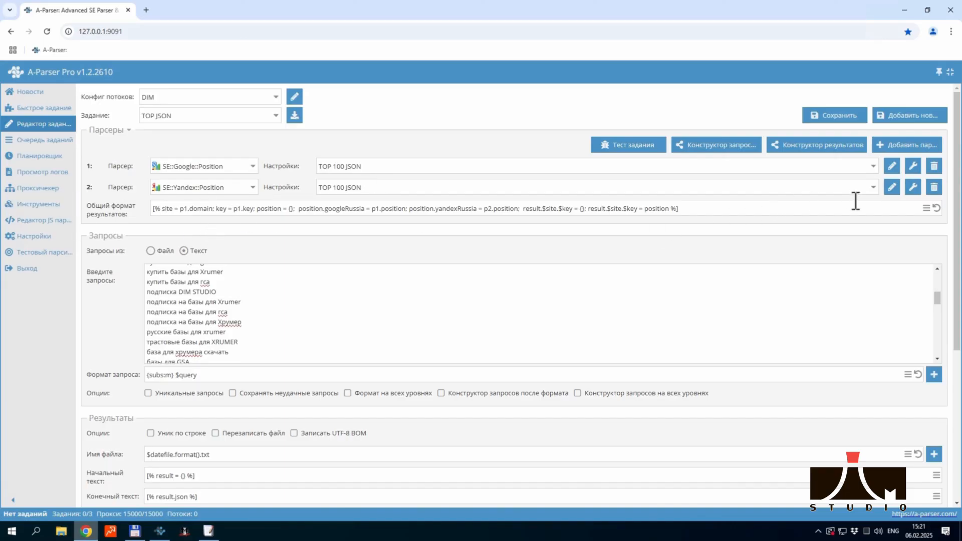
Examine the general result format template, including how p1.position and p2.position are assigned to googleRussia and yandexRussia
click(926, 208)
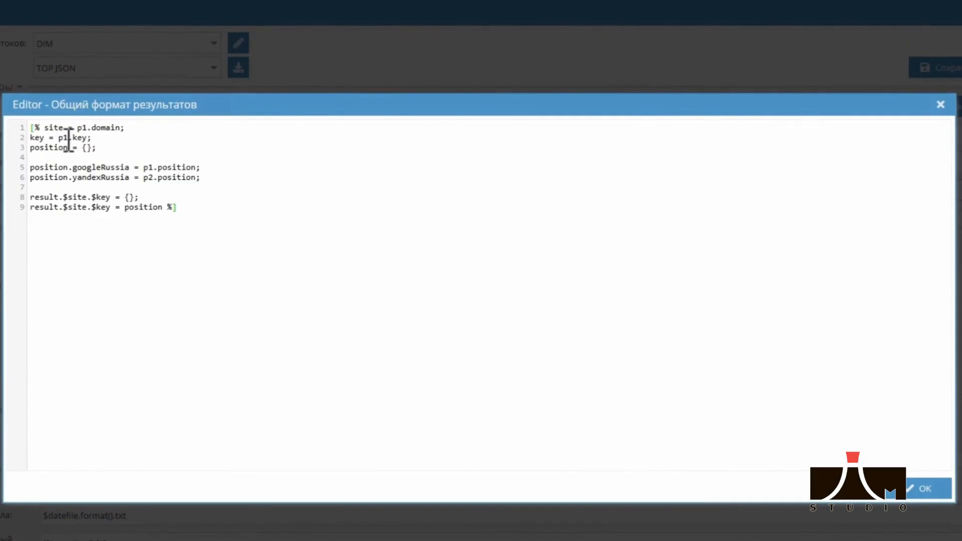
mouse_move(63, 139)
mouse_down()
mouse_move(112, 136)
mouse_move(63, 149)
mouse_up()
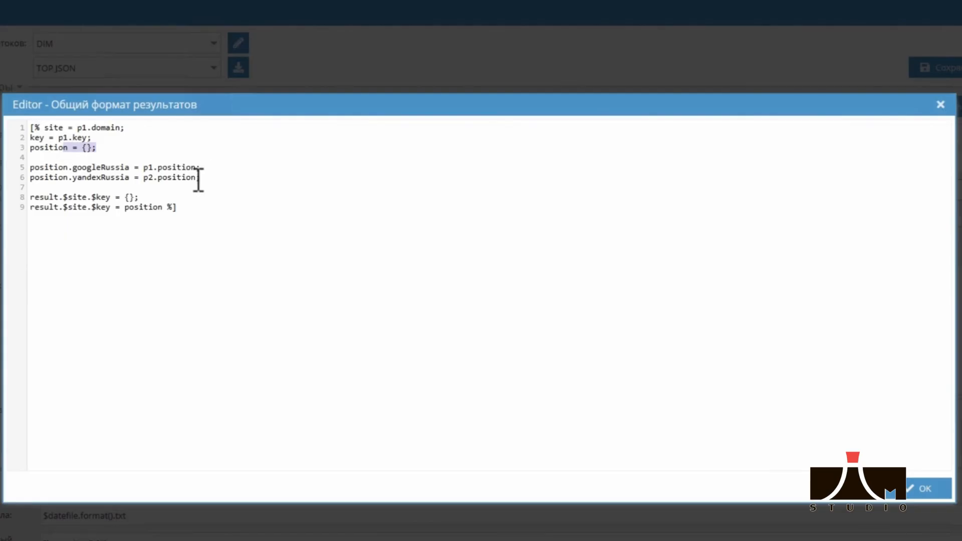
drag(201, 167, 139, 167)
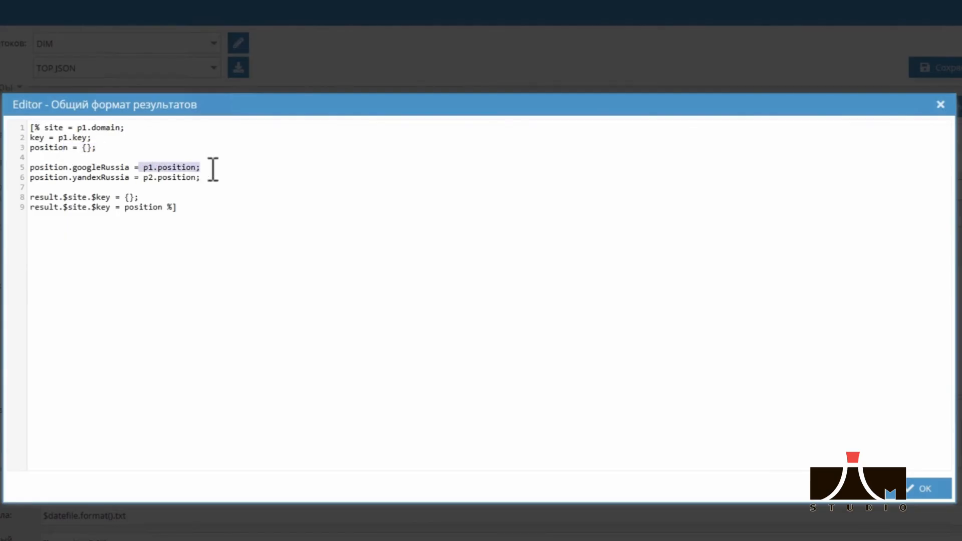
drag(201, 177, 134, 178)
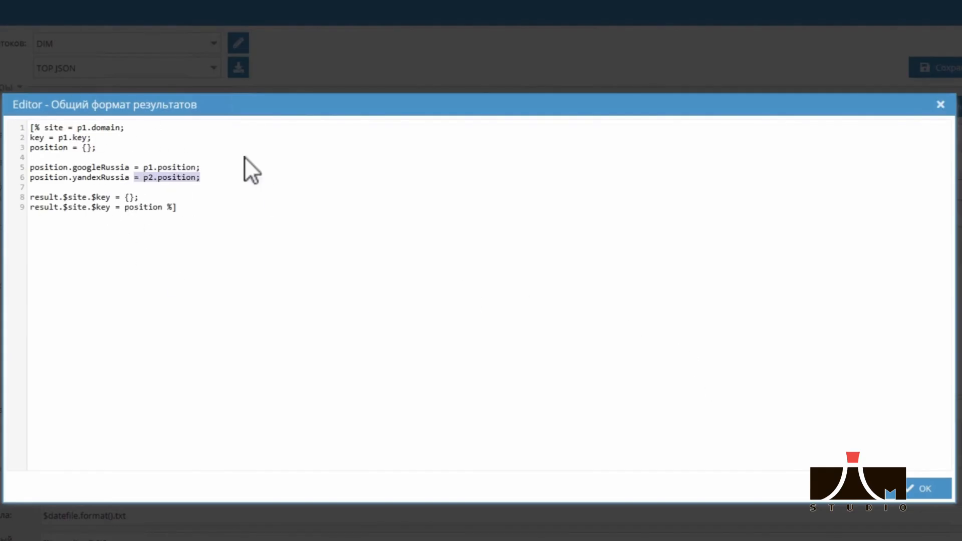
click(925, 488)
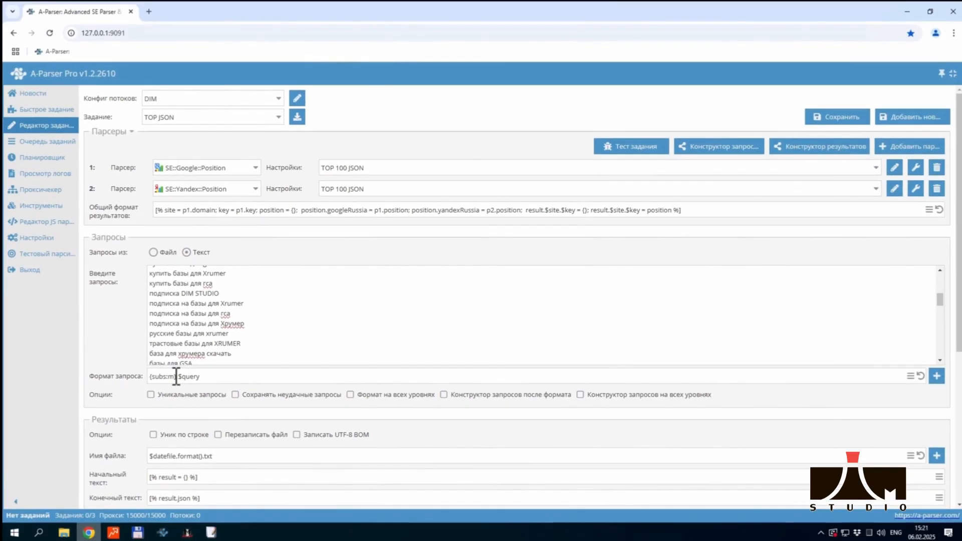
Check the {subs:m} macro in the query format and view the templates in the initial and final text of the results
drag(175, 377, 129, 377)
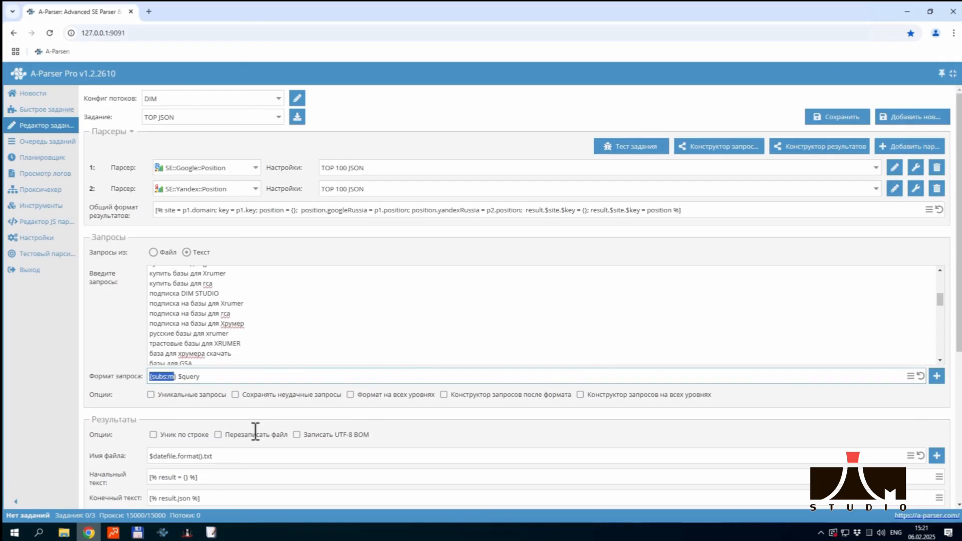
scroll(255, 433, down, 2)
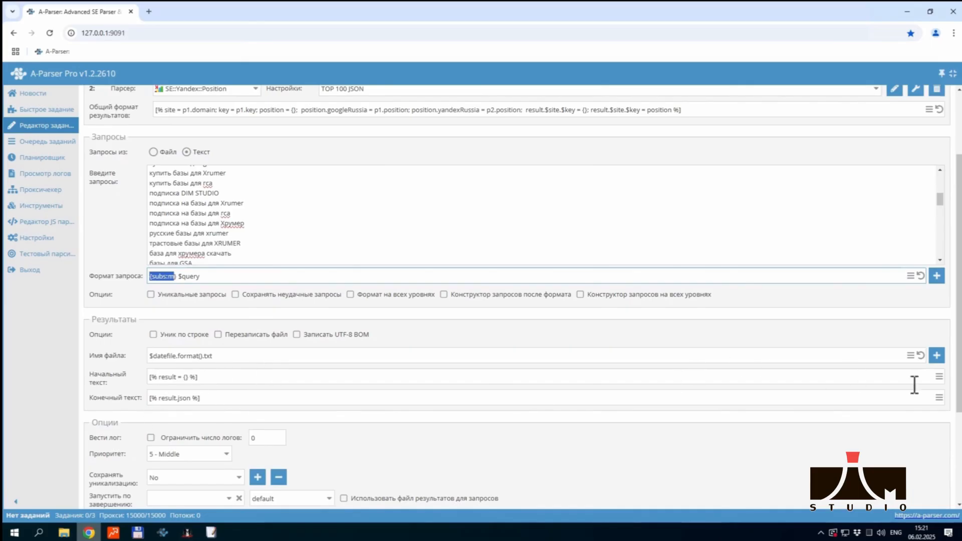
click(938, 377)
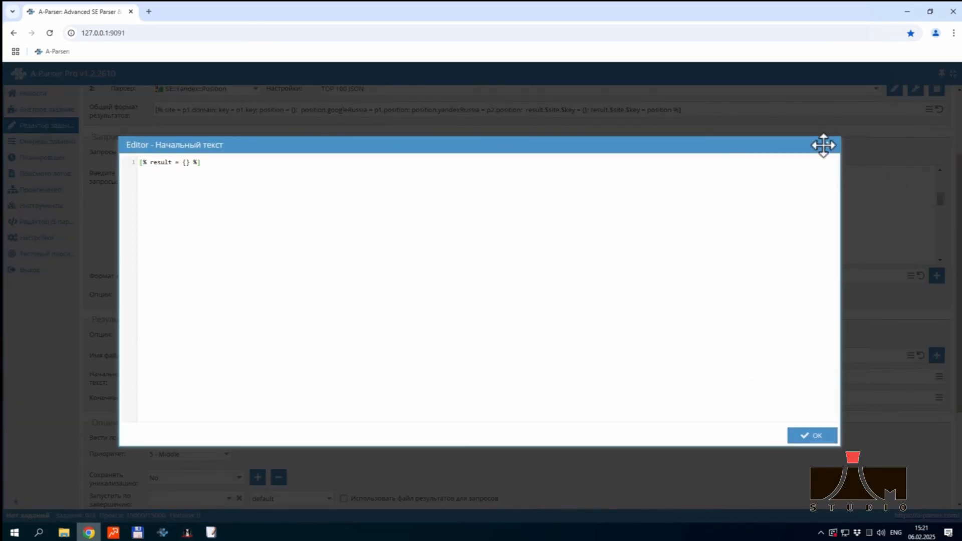
click(830, 146)
click(938, 397)
click(830, 146)
Add the TOP JSON task to the queue
scroll(351, 320, down, 3)
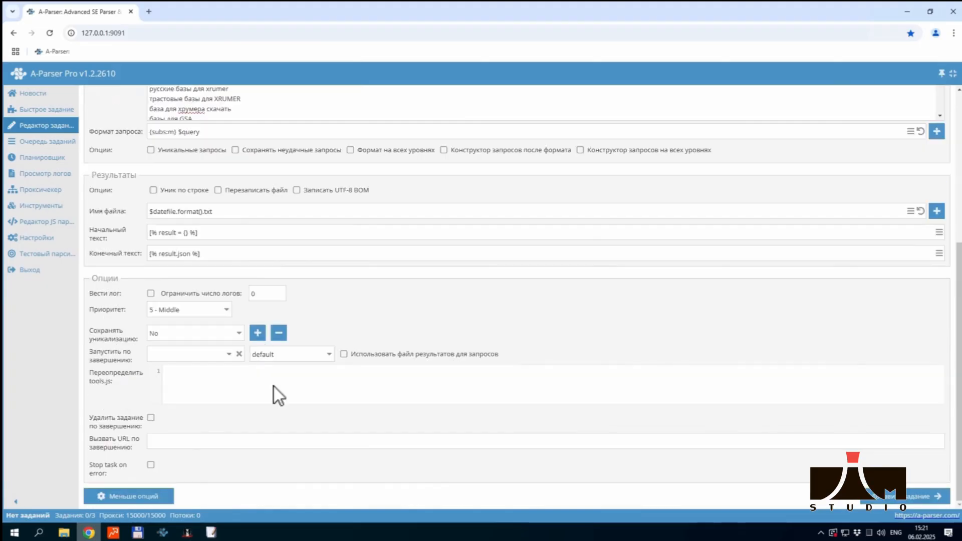
click(889, 497)
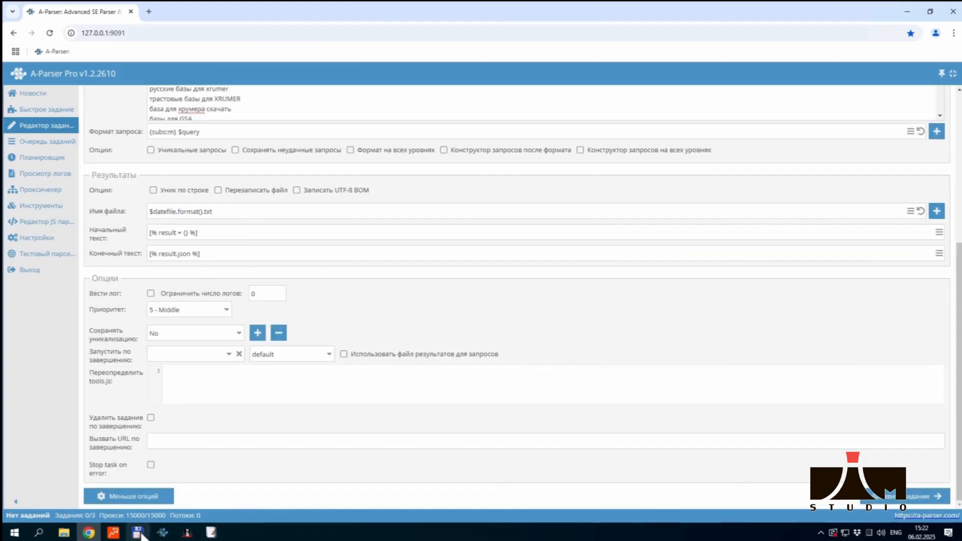
Switch to Total Commander and open the result file feb-06_15-22-00.txt from C:\aparser\results
click(137, 531)
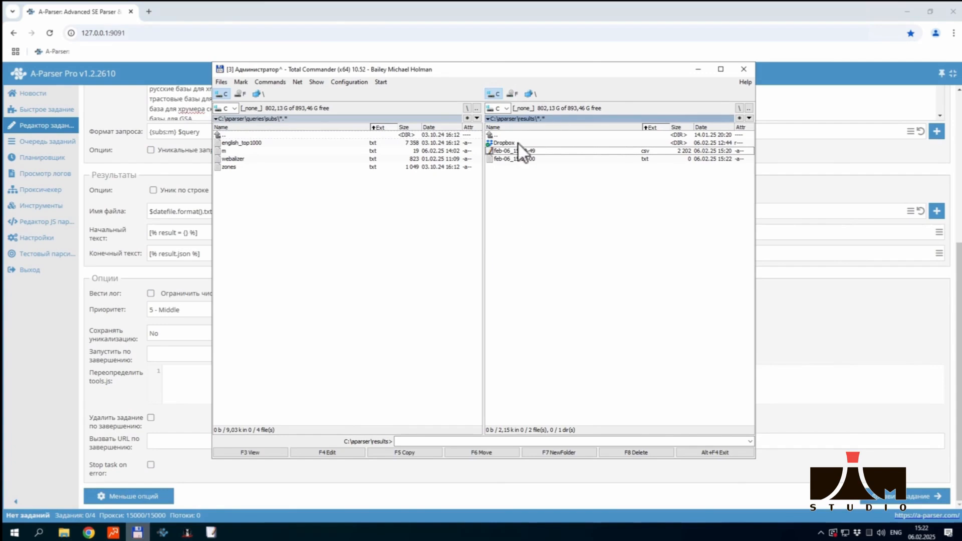
click(535, 159)
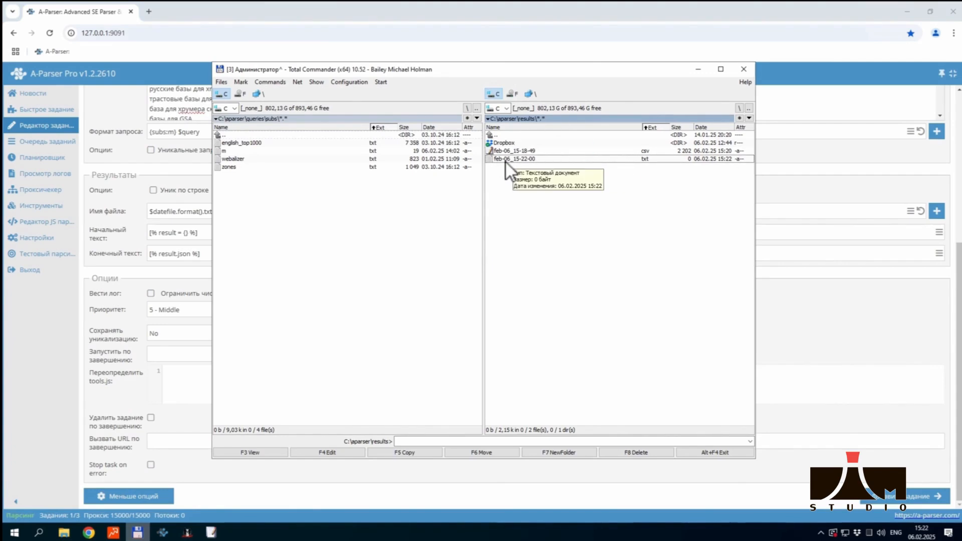
double_click(505, 159)
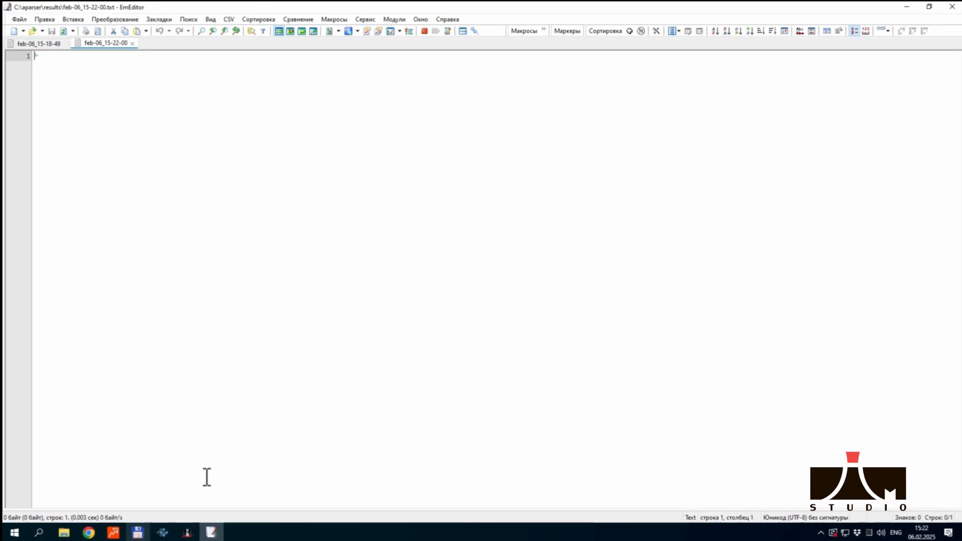
Return to A-Parser in Chrome and delete the running TOP JSON task from the task queue
click(89, 532)
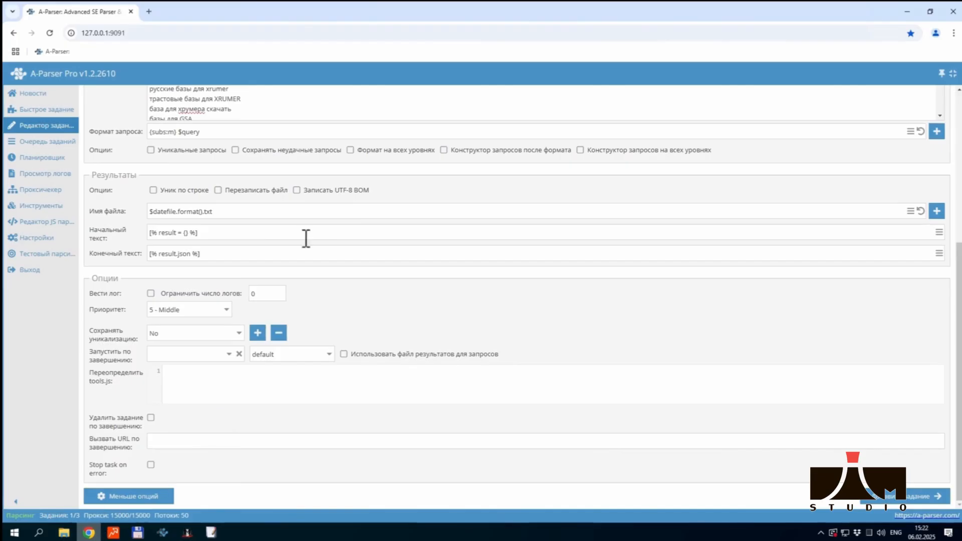
click(30, 142)
scroll(243, 328, down, 2)
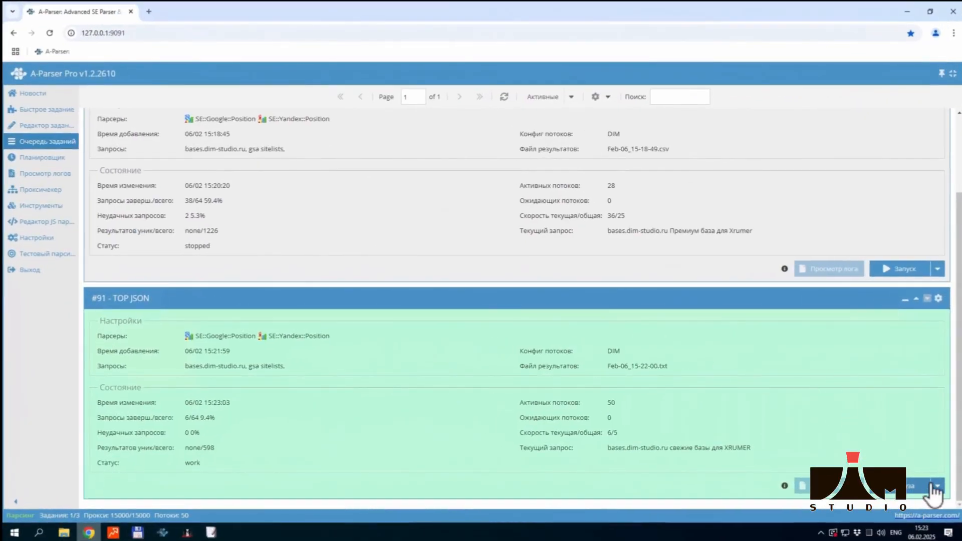
click(936, 486)
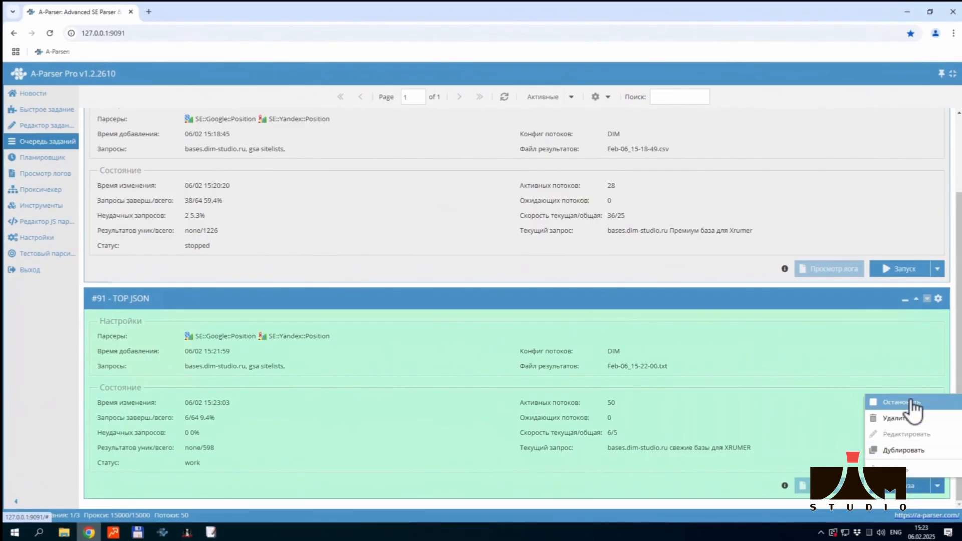
click(901, 419)
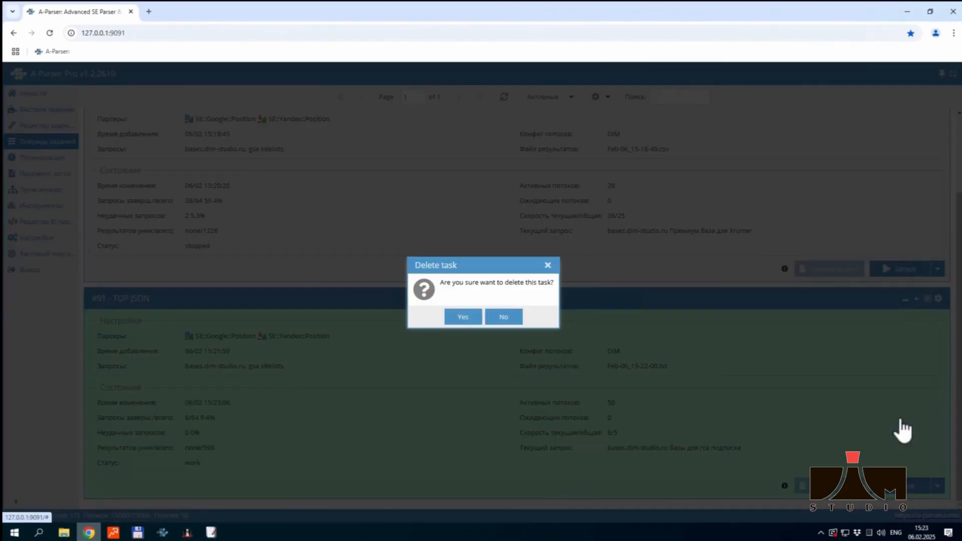
click(467, 315)
Switch to EmEditor, reload feb-06_15-22-00.txt with its changes and wrap its long line to read the JSON
click(211, 532)
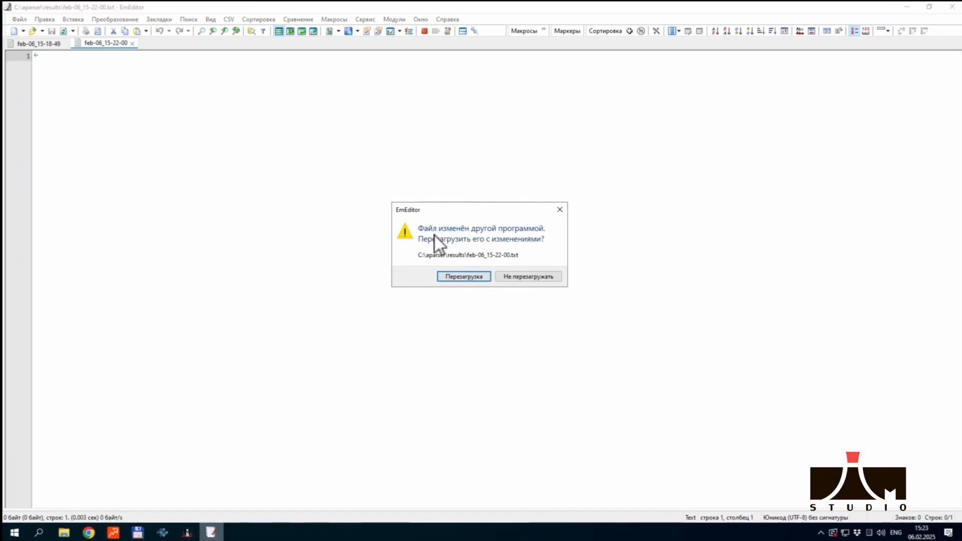
click(459, 276)
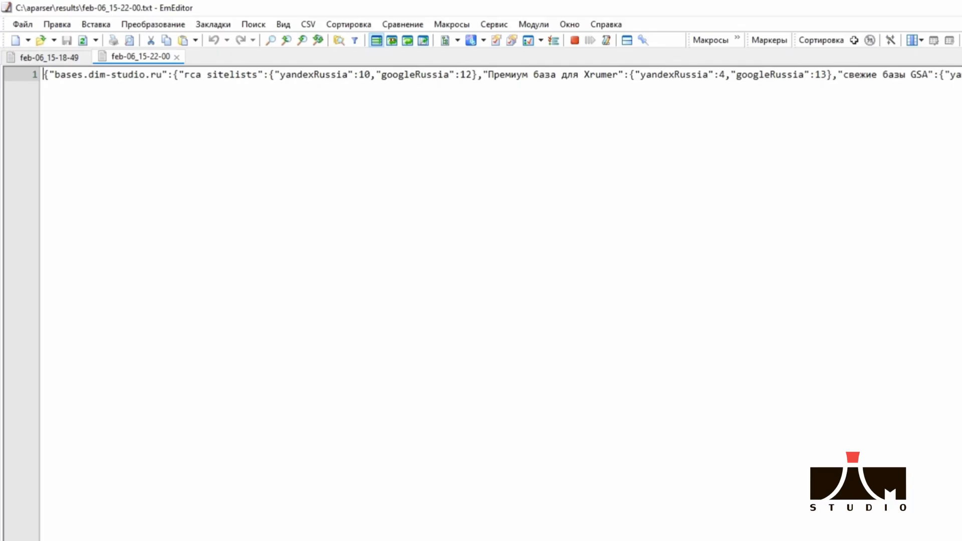
click(282, 25)
click(308, 77)
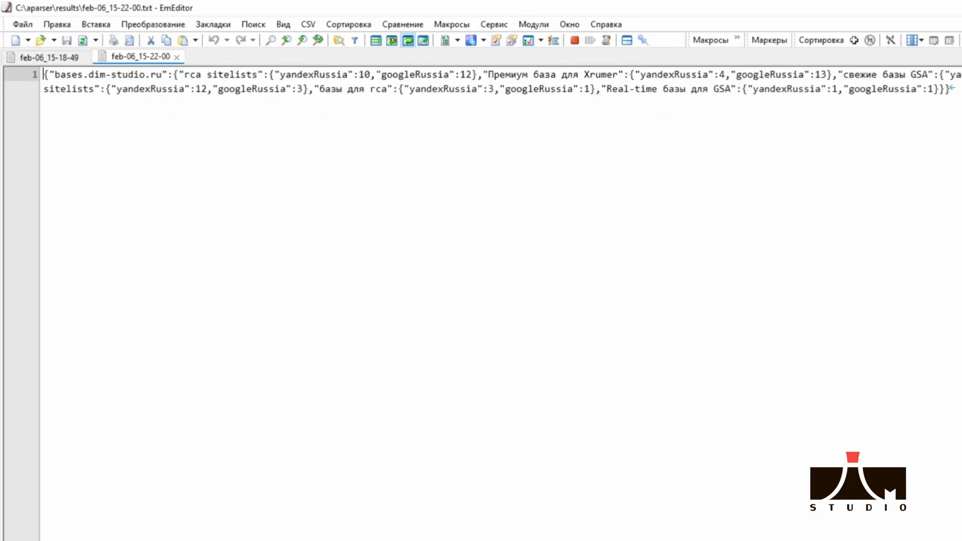
Return to A-Parser in Chrome and delete the stopped TOP task from the task queue
key(alt+Tab)
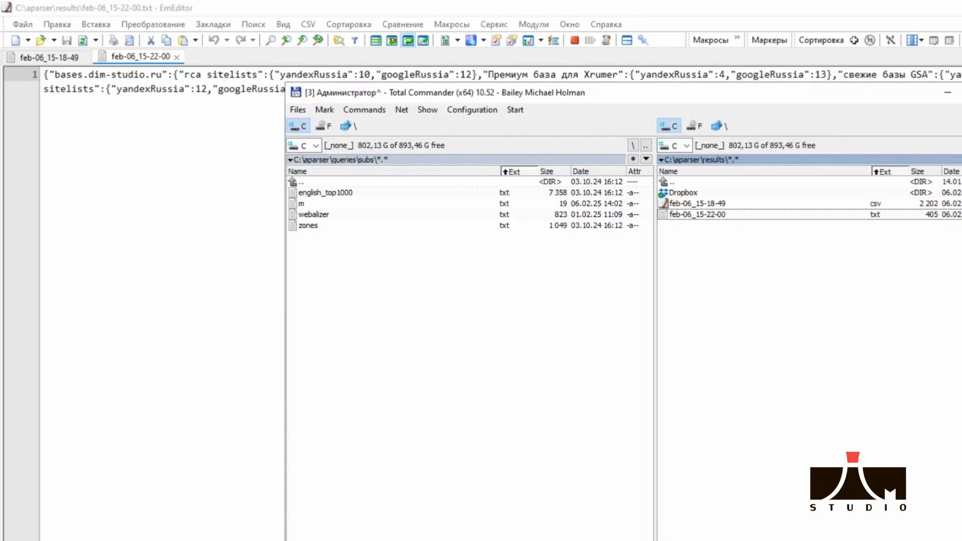
click(86, 531)
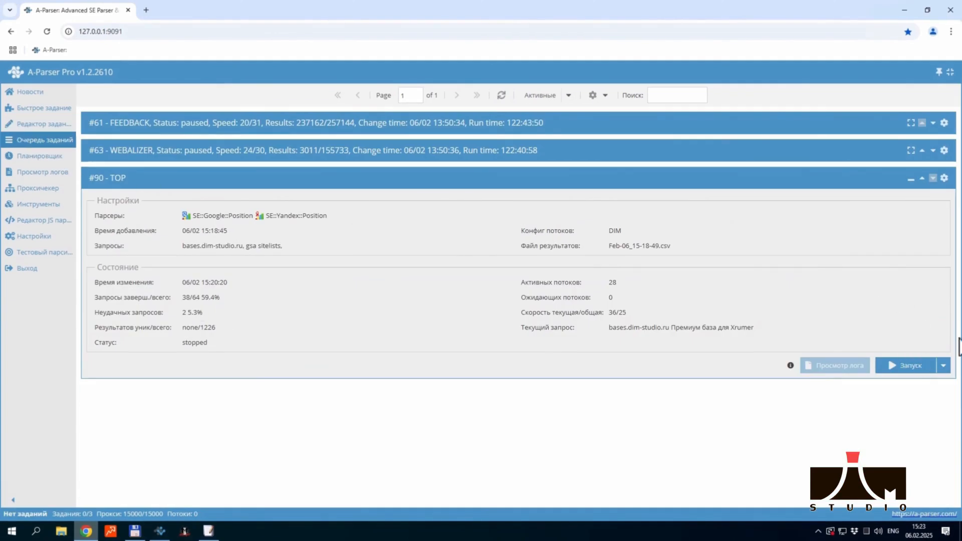
click(944, 365)
click(894, 398)
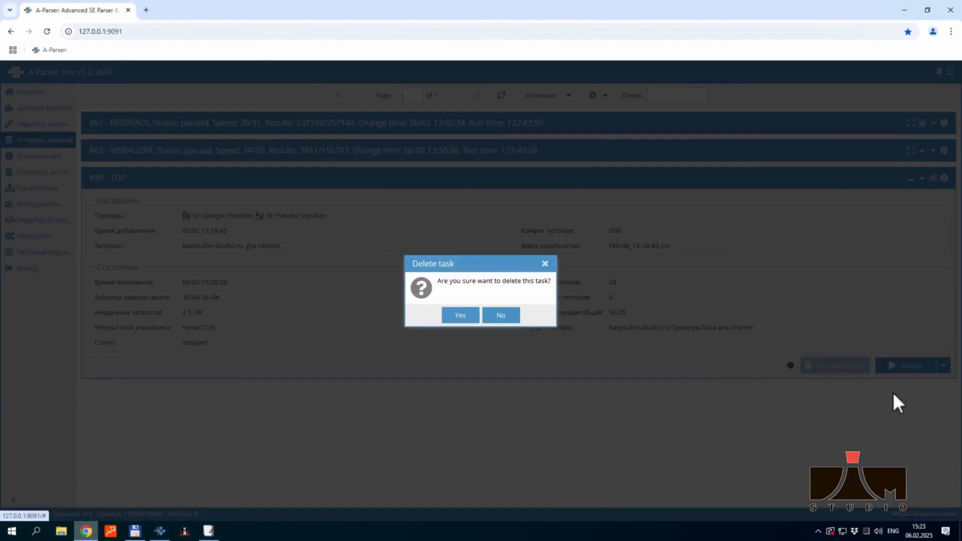
click(461, 311)
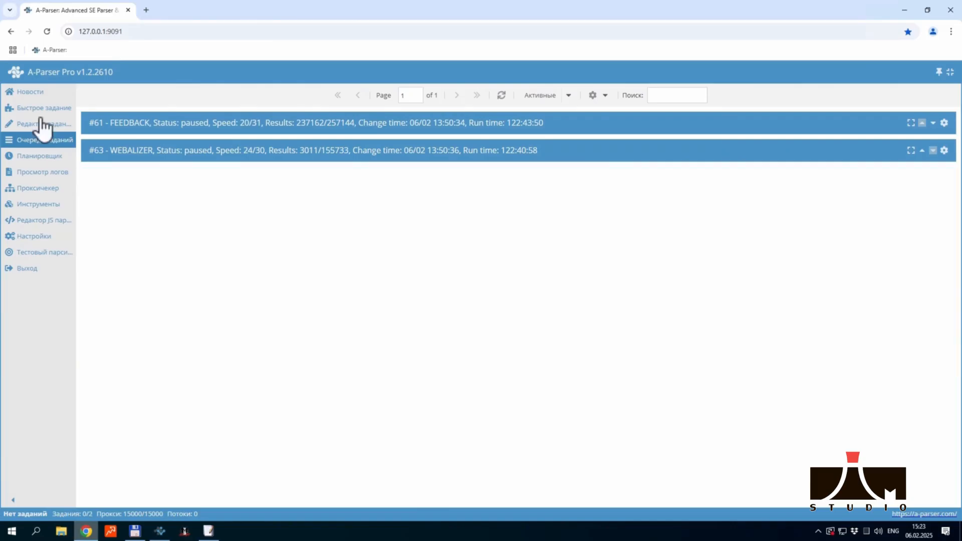
Load the TOP_HTML task preset in the task editor
click(35, 124)
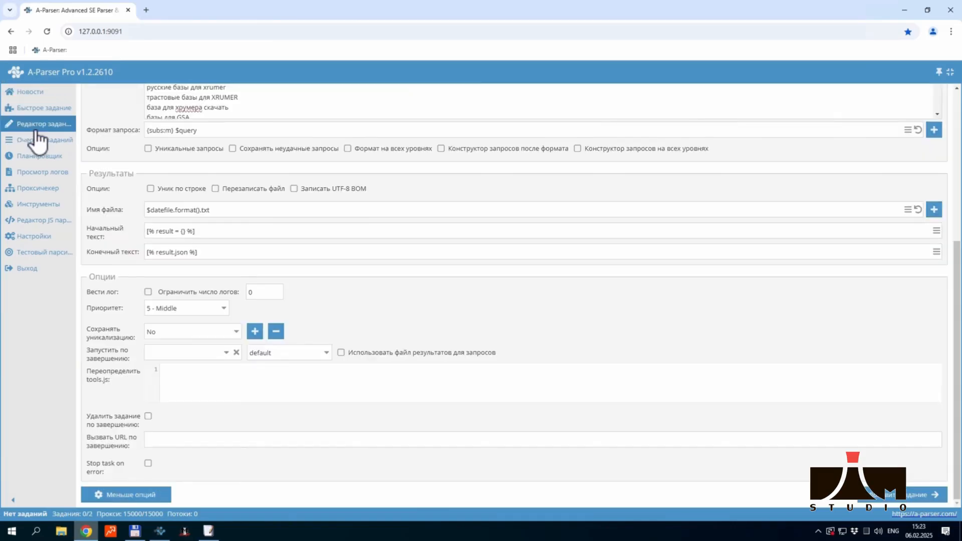
scroll(194, 184, up, 3)
click(277, 121)
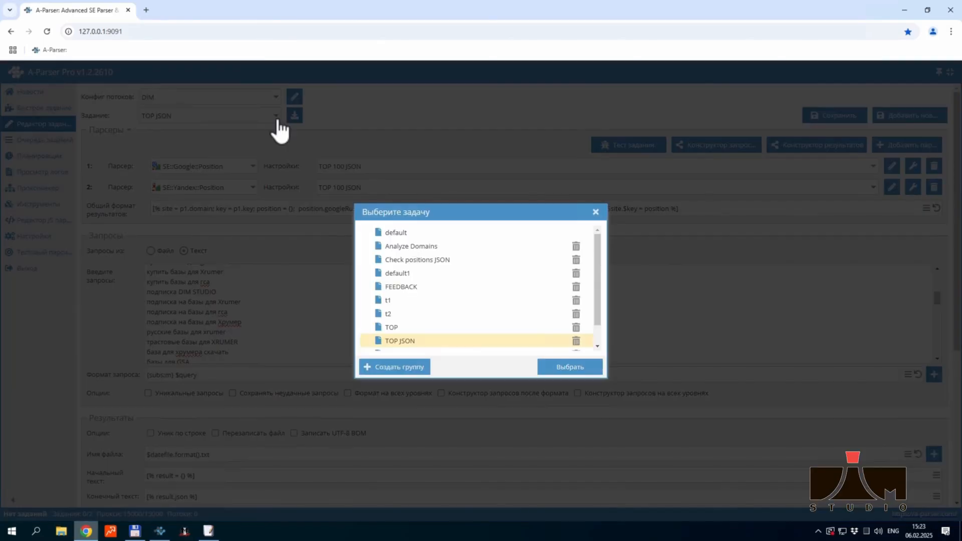
scroll(437, 333, down, 1)
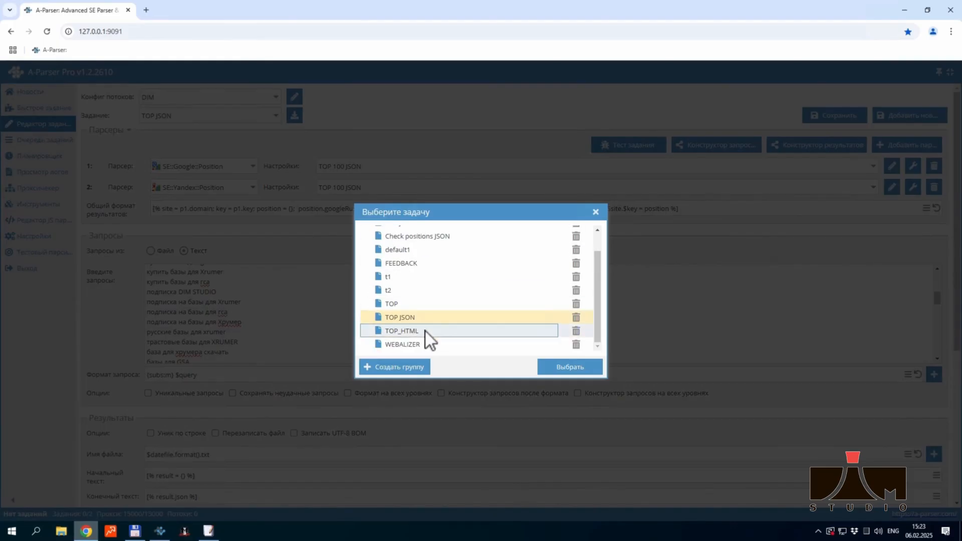
click(425, 332)
click(581, 369)
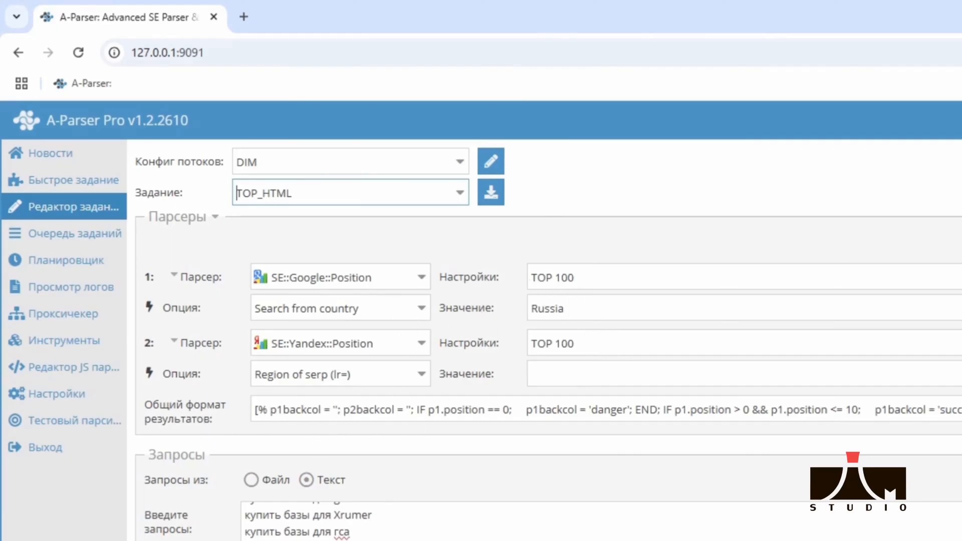
Examine the general result format template, including the IF conditions that assign danger, success and warning classes by position
click(956, 409)
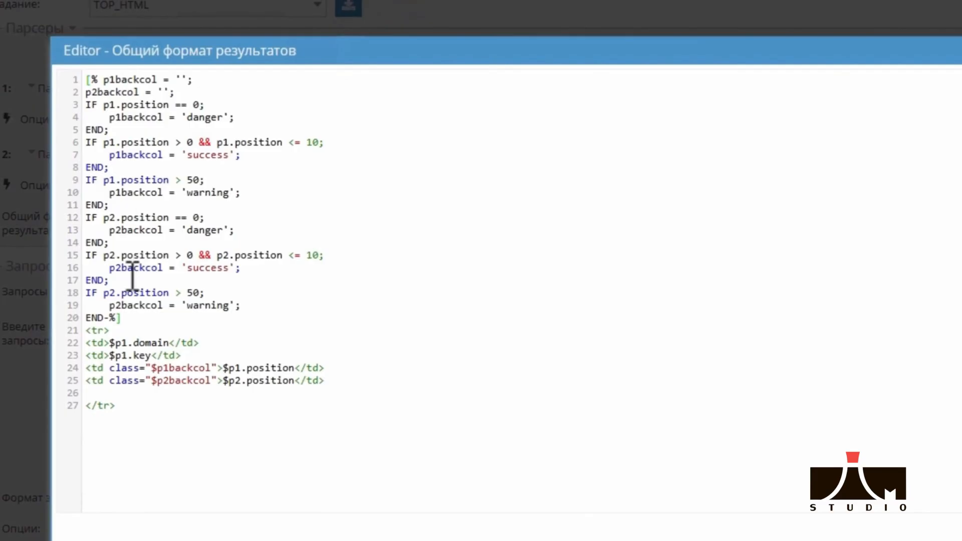
drag(80, 318, 42, 82)
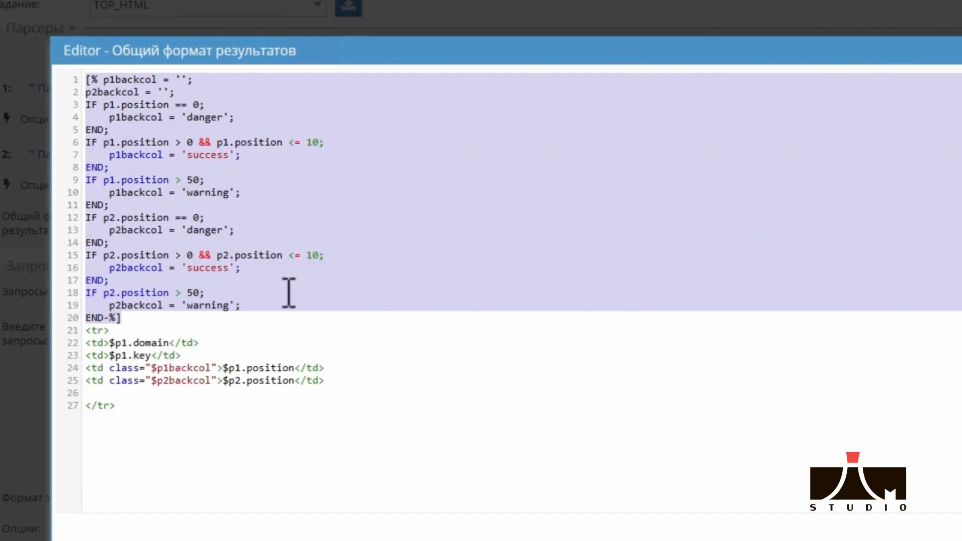
click(310, 299)
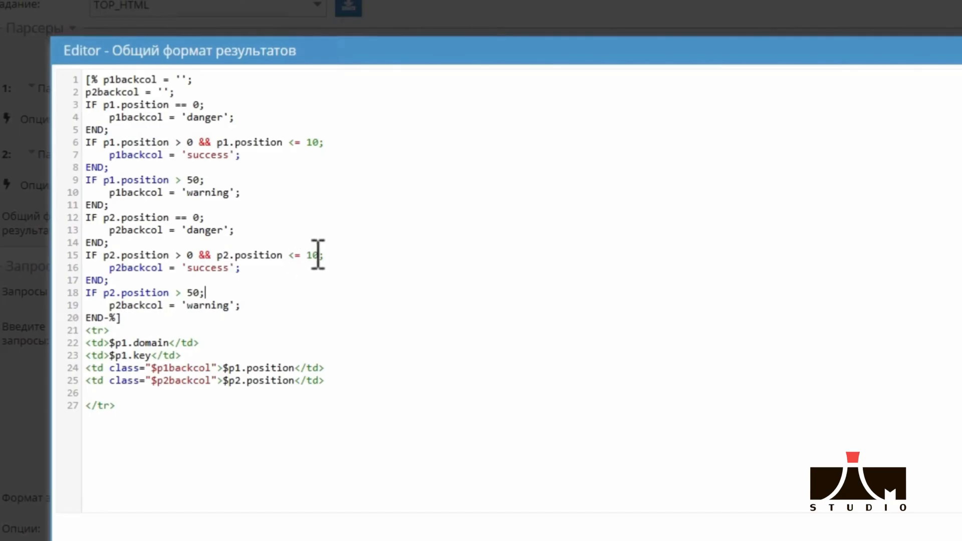
drag(333, 256, 285, 255)
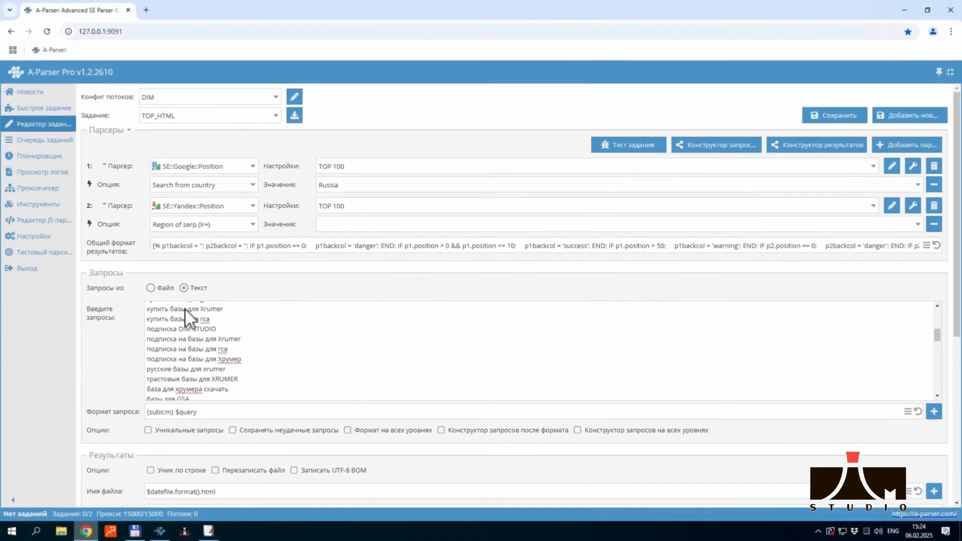
Check the query format and the $datefile.format().html file name, and examine the HTML head and table header in the initial text
scroll(121, 413, down, 1)
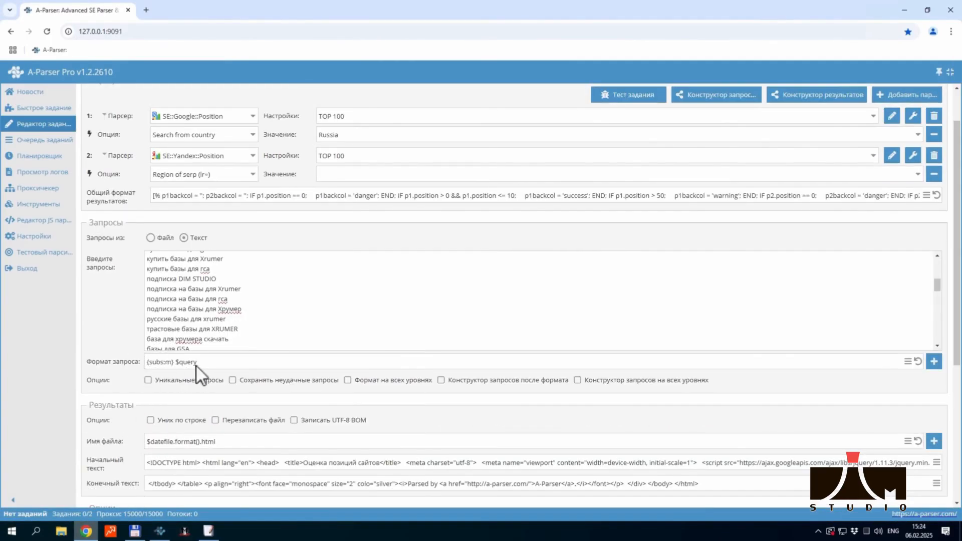
scroll(171, 377, down, 3)
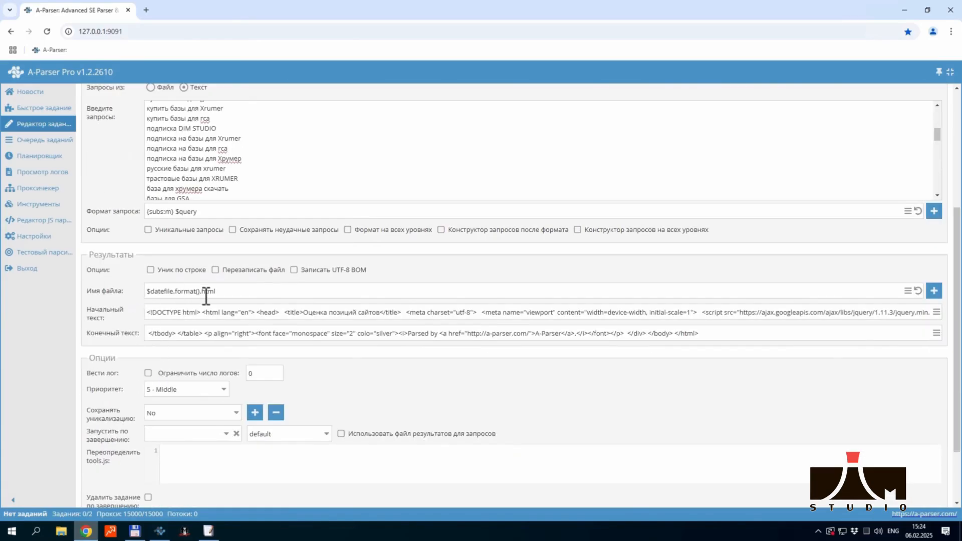
mouse_move(203, 293)
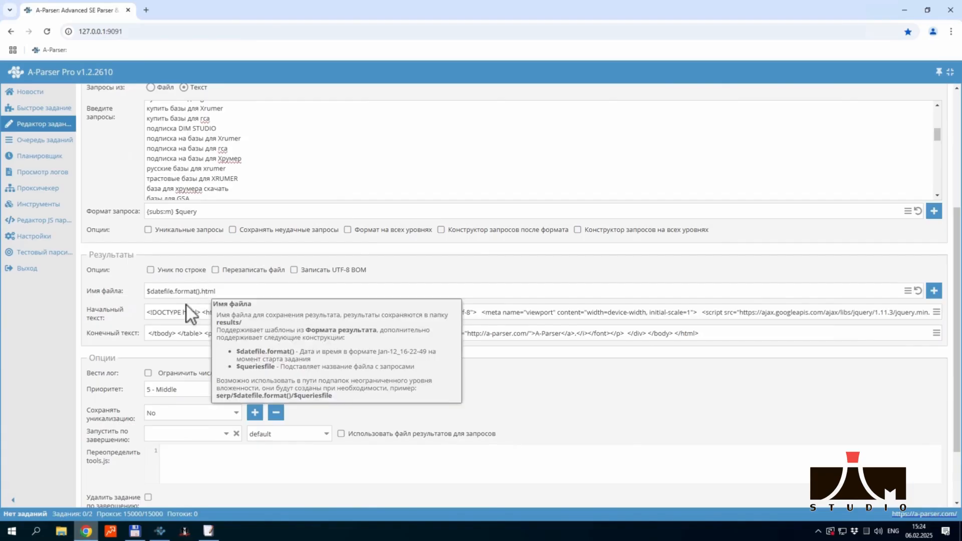
click(936, 312)
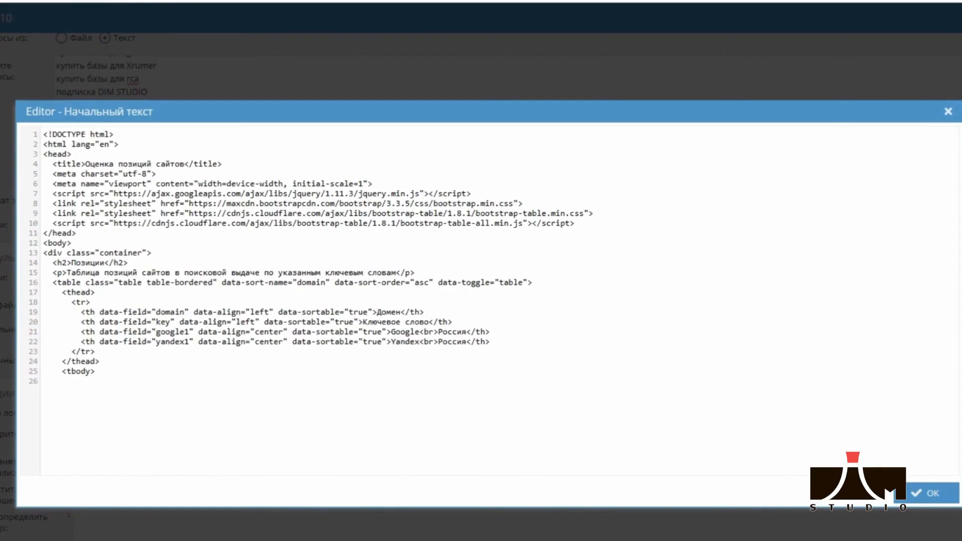
drag(76, 233, 30, 133)
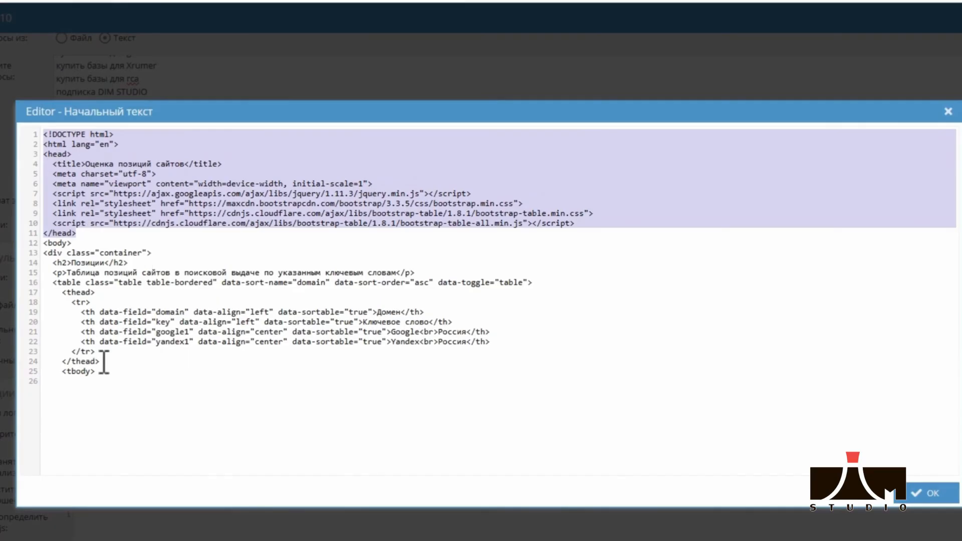
drag(104, 375, 20, 133)
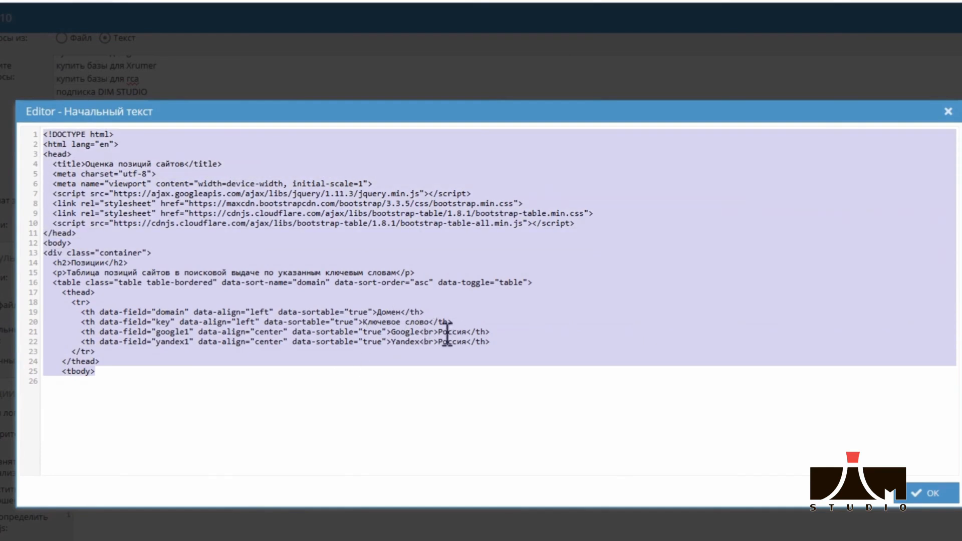
click(933, 490)
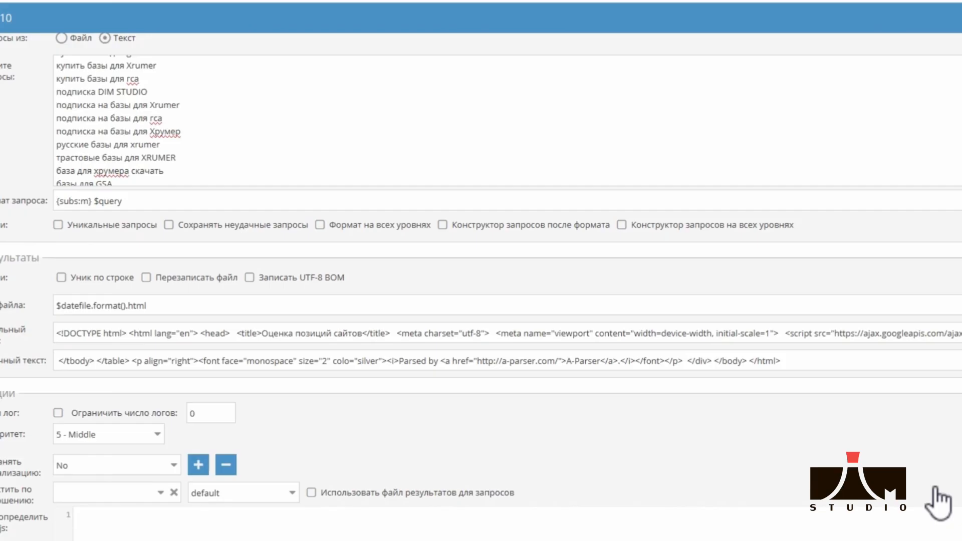
Examine the closing HTML tags in the final text template of the results
click(960, 360)
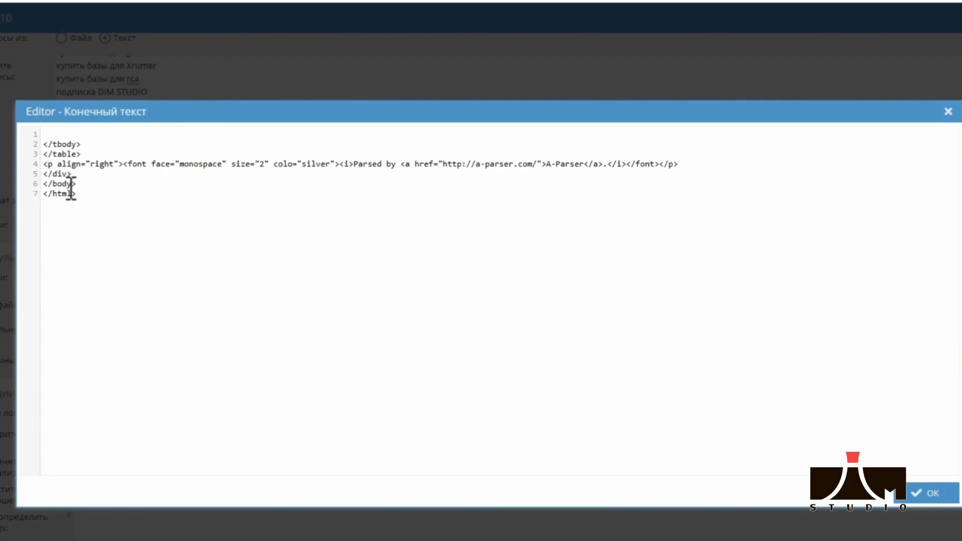
drag(95, 195, 26, 181)
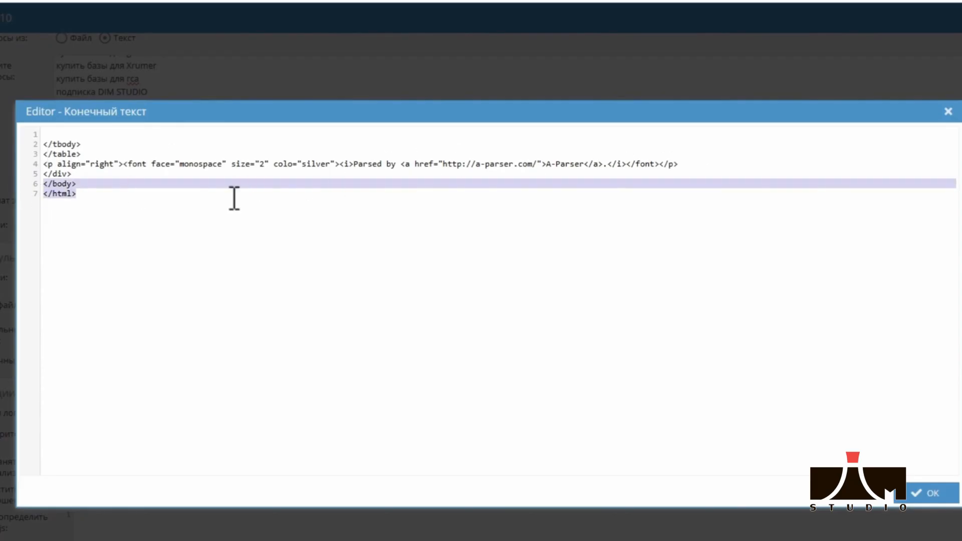
click(931, 493)
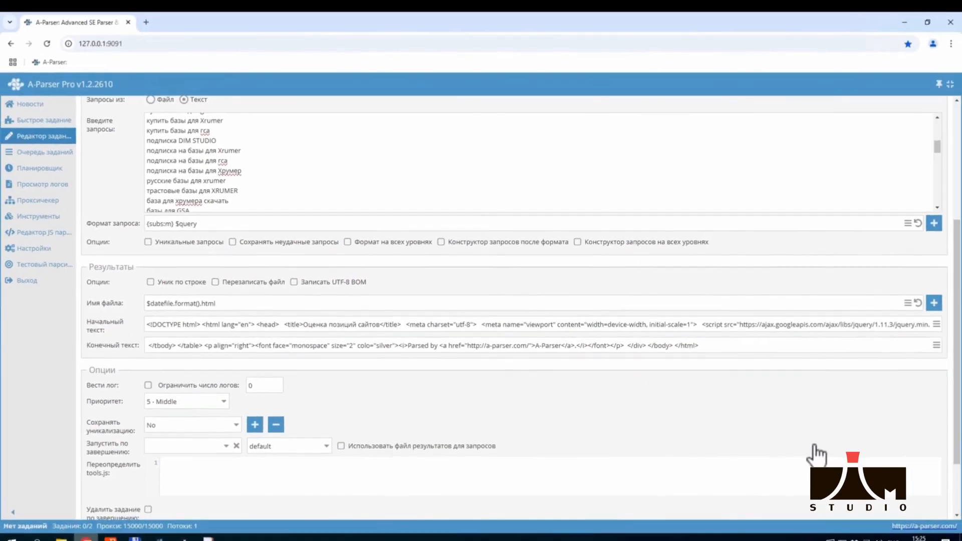
Add the TOP_HTML task to the queue and display the task queue
scroll(378, 395, down, 2)
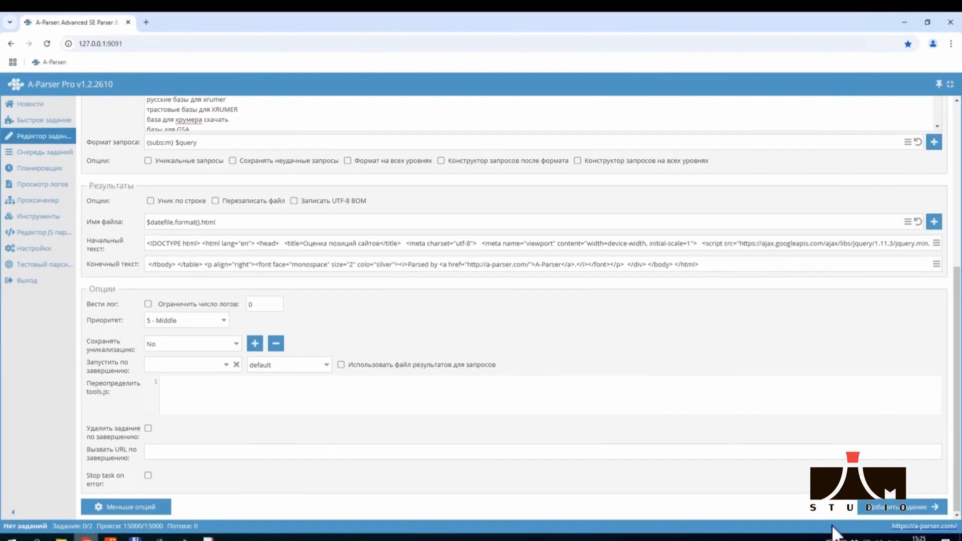
click(894, 507)
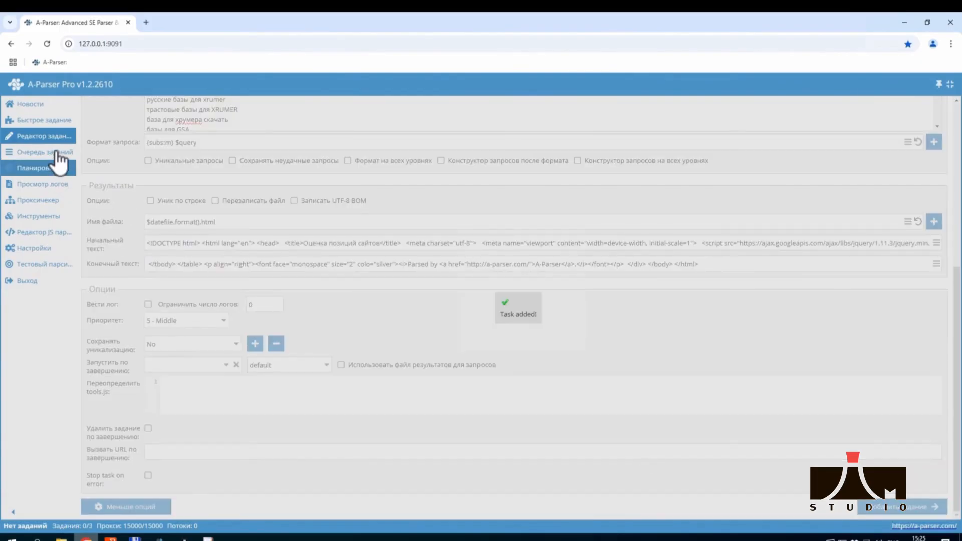
click(57, 153)
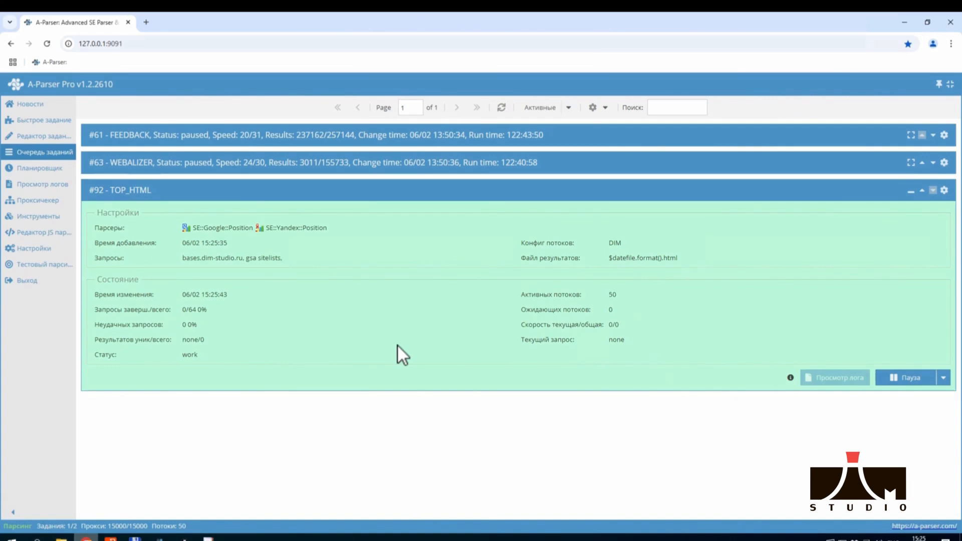
Switch to Total Commander and open the result file feb-06_15-25-37.html from C:\aparser\results in the browser
key(alt+Tab)
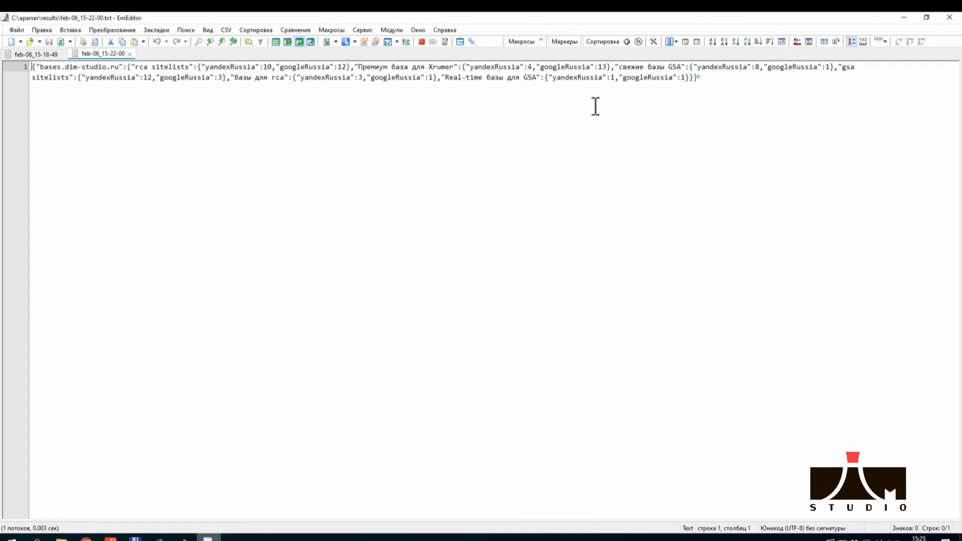
click(134, 538)
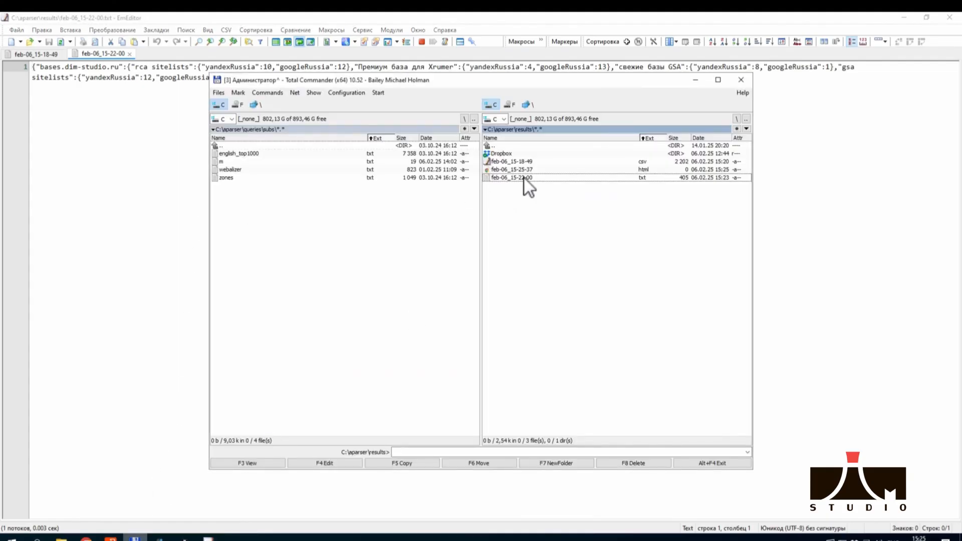
double_click(521, 169)
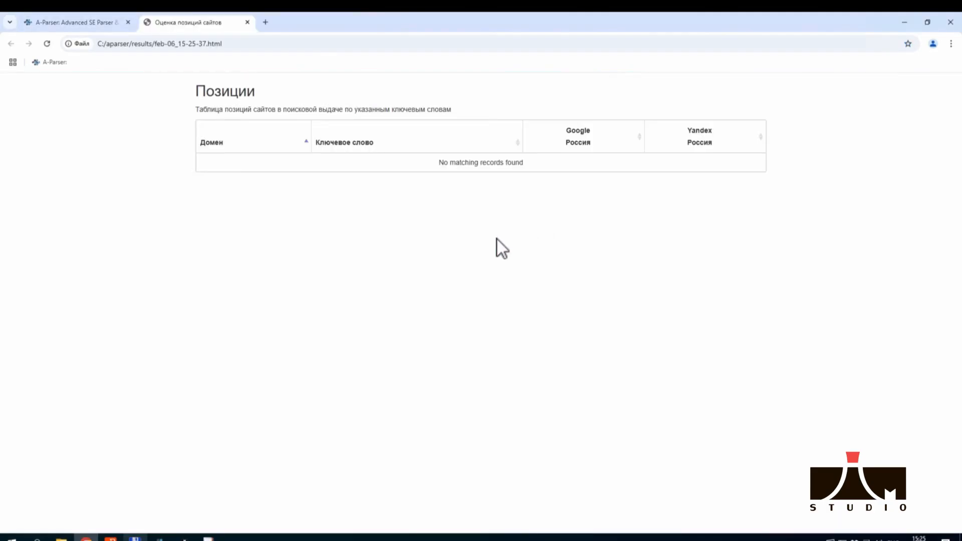